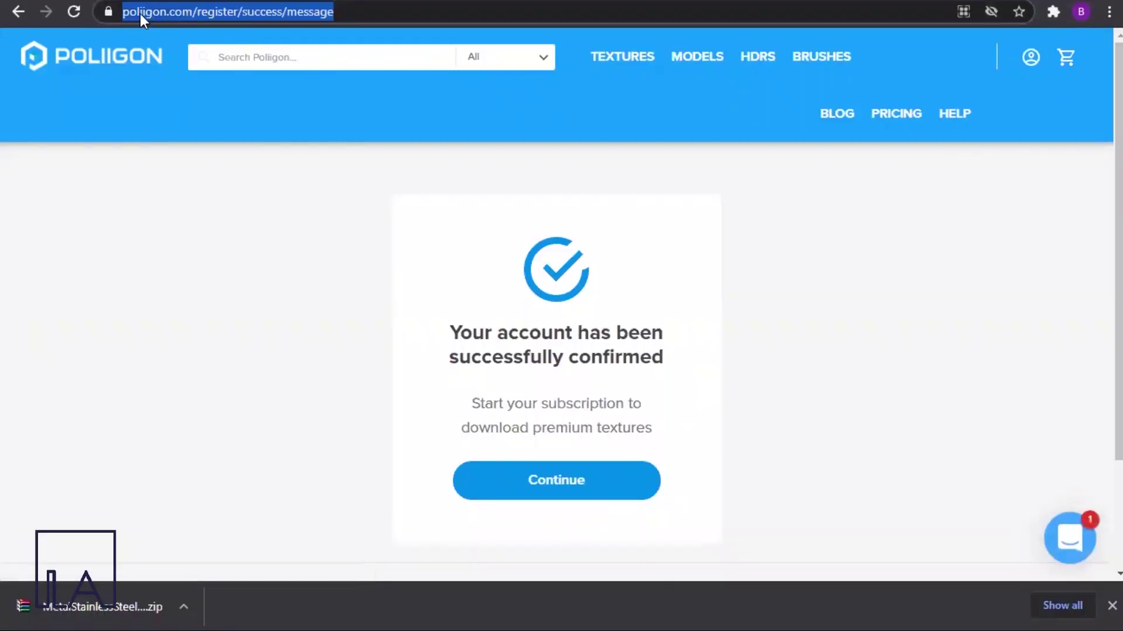
# Open the Poliigon website's texture library and refine it to show only free textures.
pyautogui.press('Return')
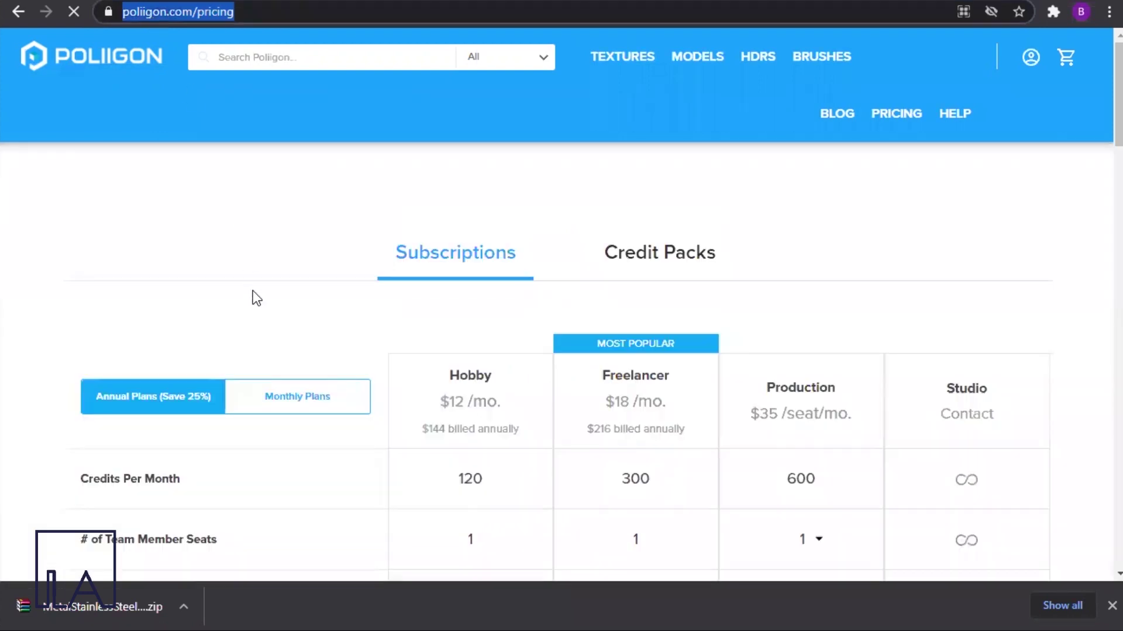
pyautogui.click(620, 58)
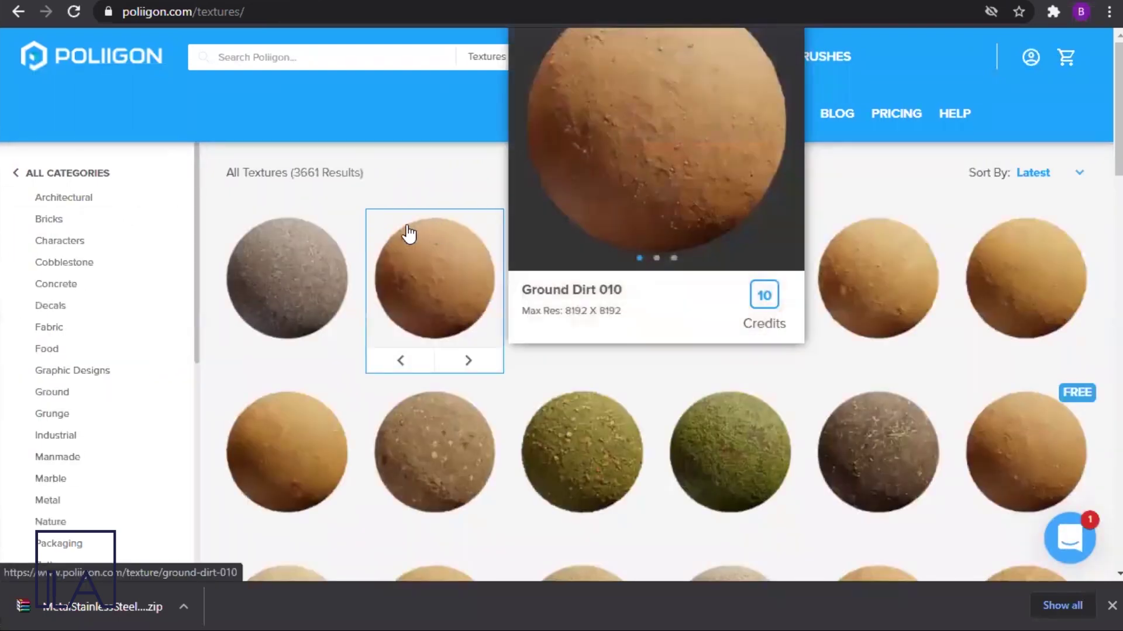
pyautogui.scroll(-6, 408, 237)
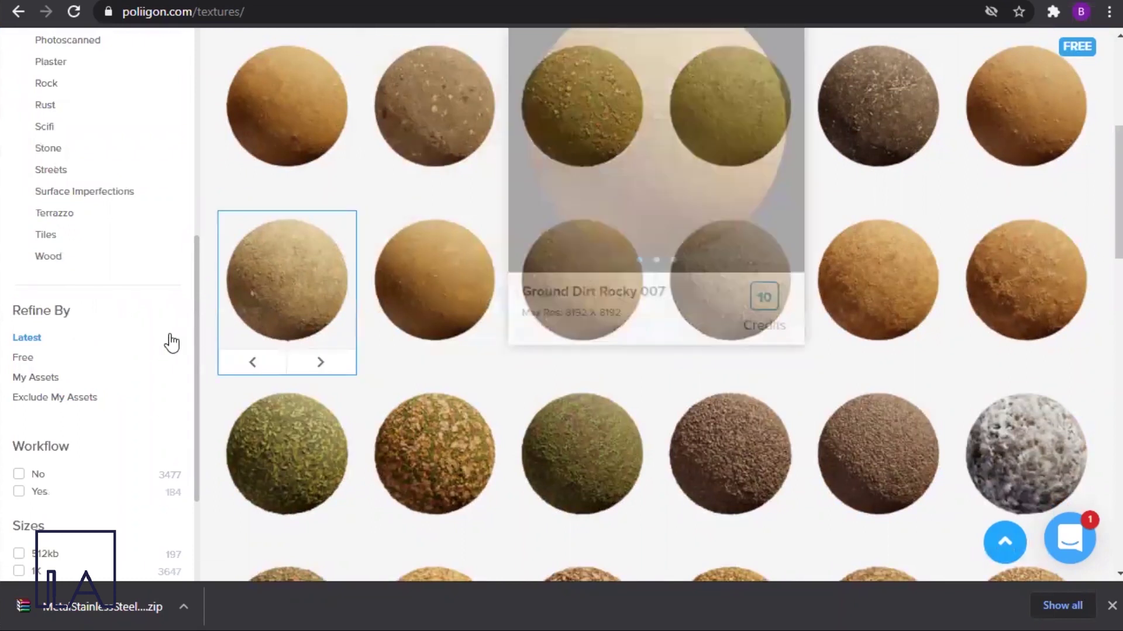
pyautogui.click(26, 359)
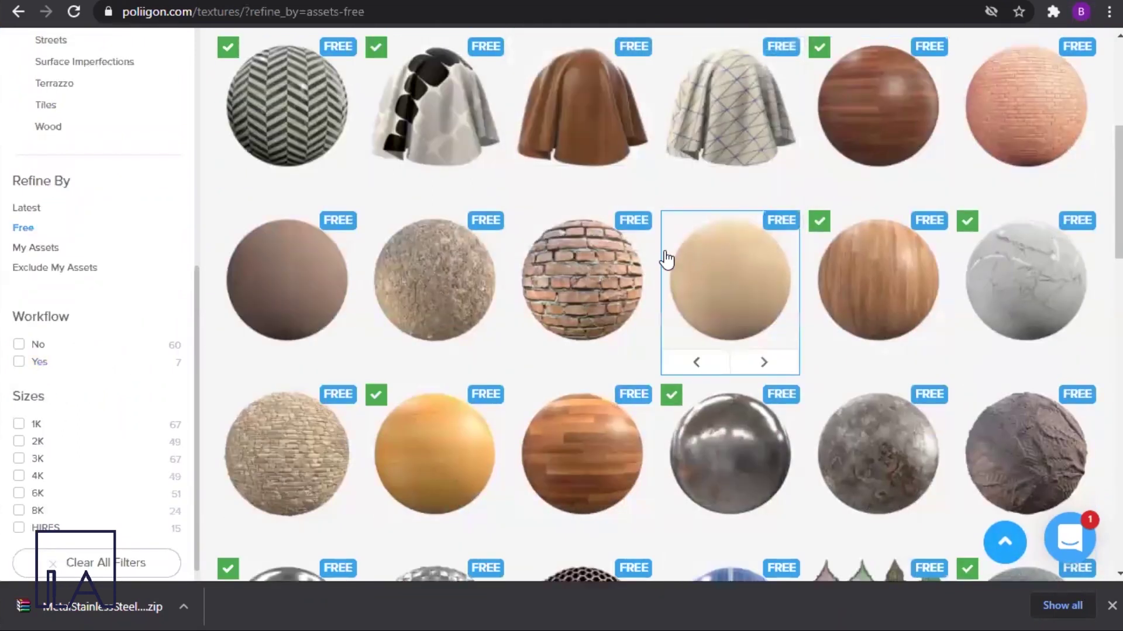
# Browse the free textures and narrow them to the Metal category.
pyautogui.scroll(-3, 658, 254)
pyautogui.scroll(4, 659, 258)
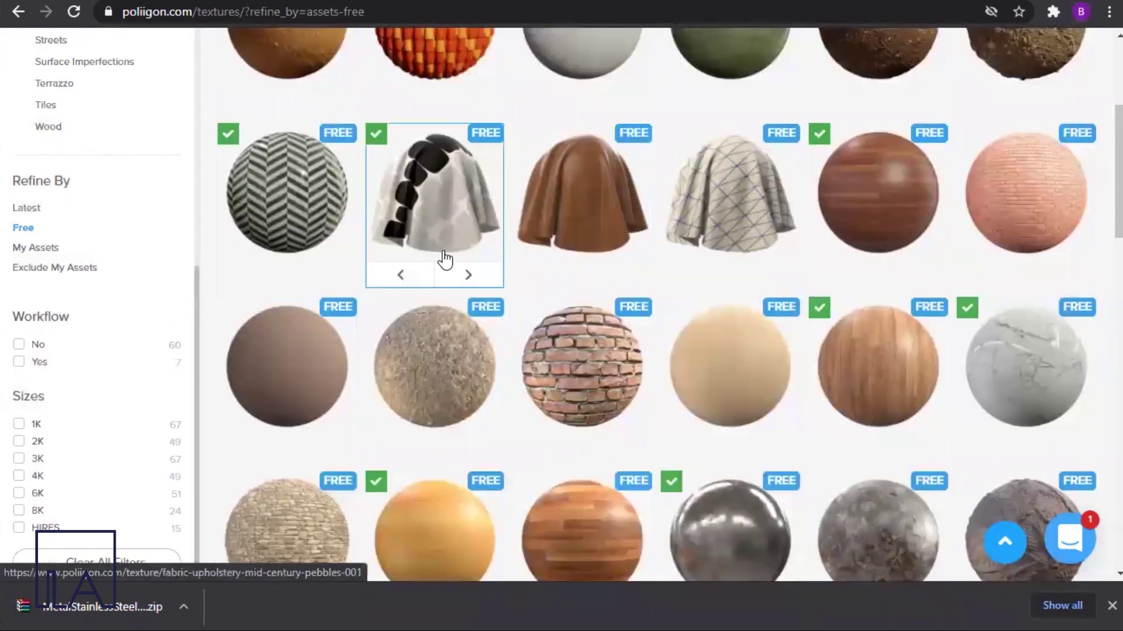
pyautogui.scroll(5, 495, 263)
pyautogui.scroll(-6, 506, 275)
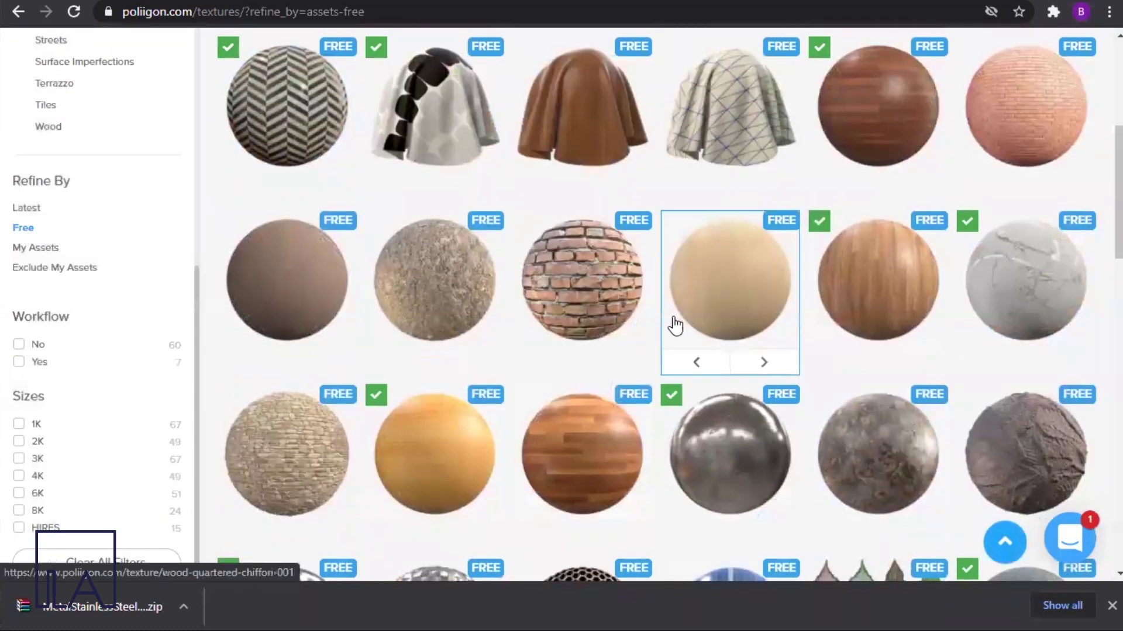
pyautogui.scroll(-1, 672, 321)
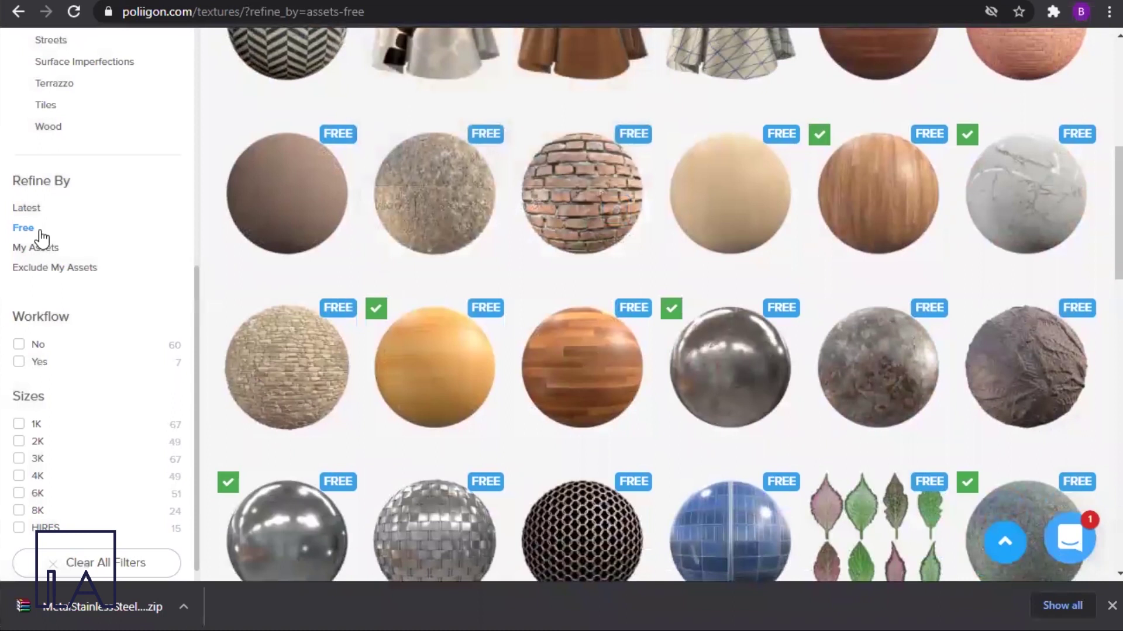
pyautogui.scroll(7, 42, 234)
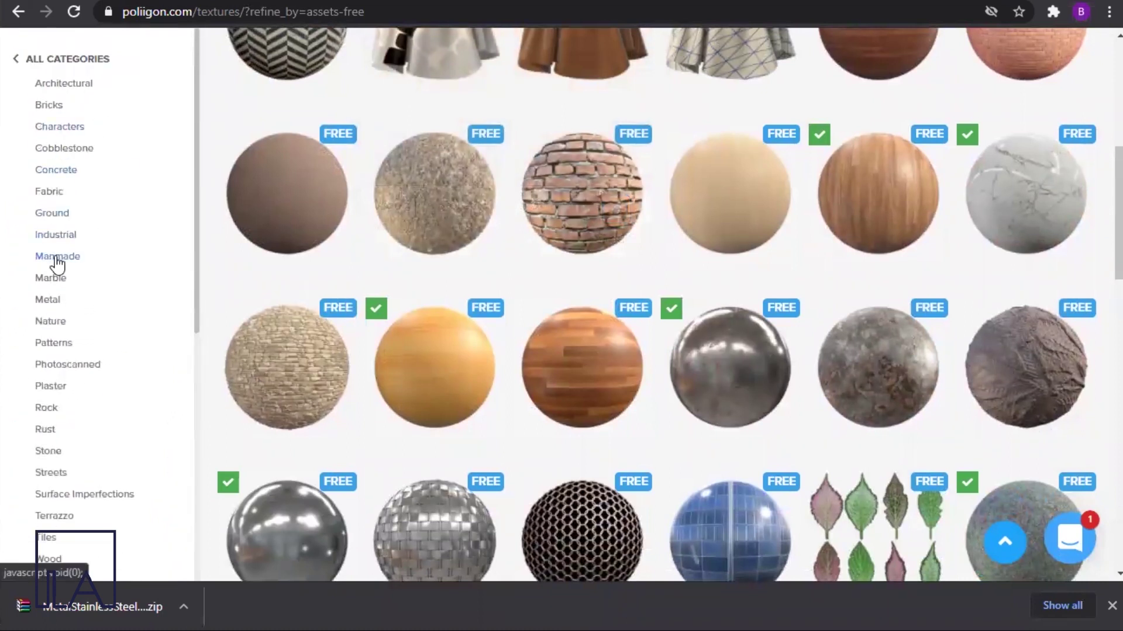
pyautogui.scroll(-1, 57, 266)
pyautogui.click(47, 213)
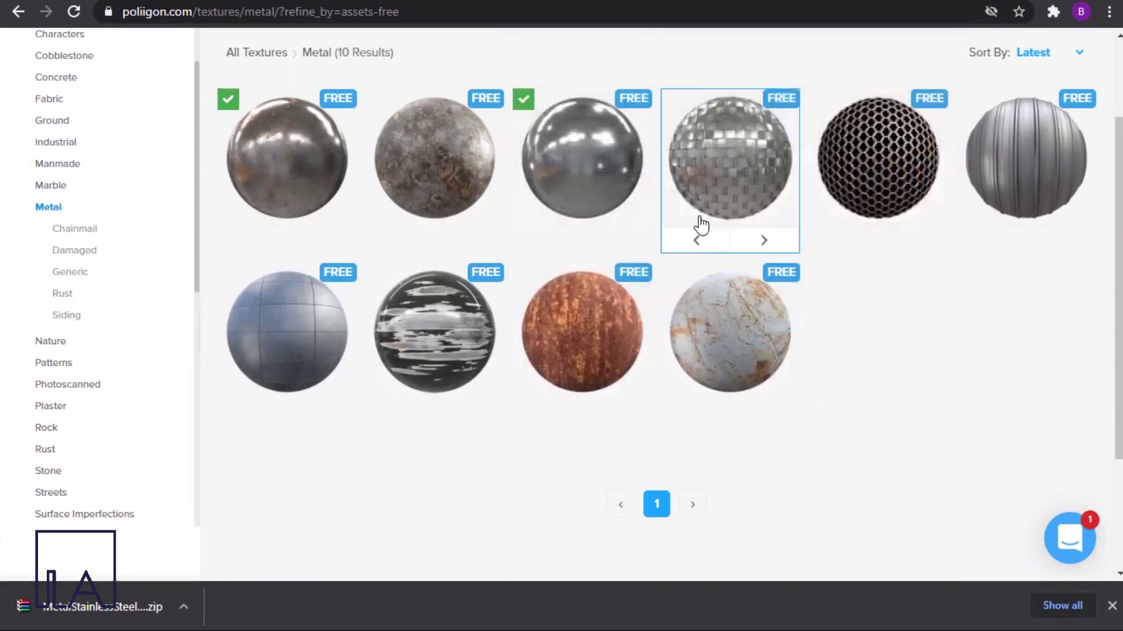
# Open the Metal Stainless Steel Brushed Elongated 005 texture and look over its preview images.
pyautogui.moveTo(583, 155)
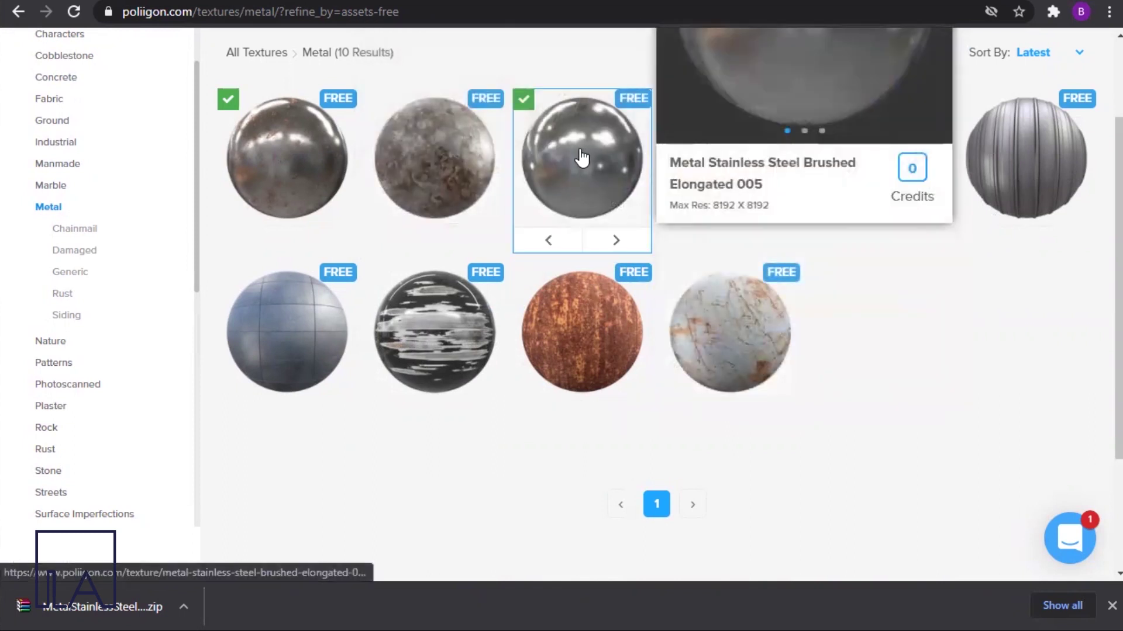
pyautogui.click(578, 179)
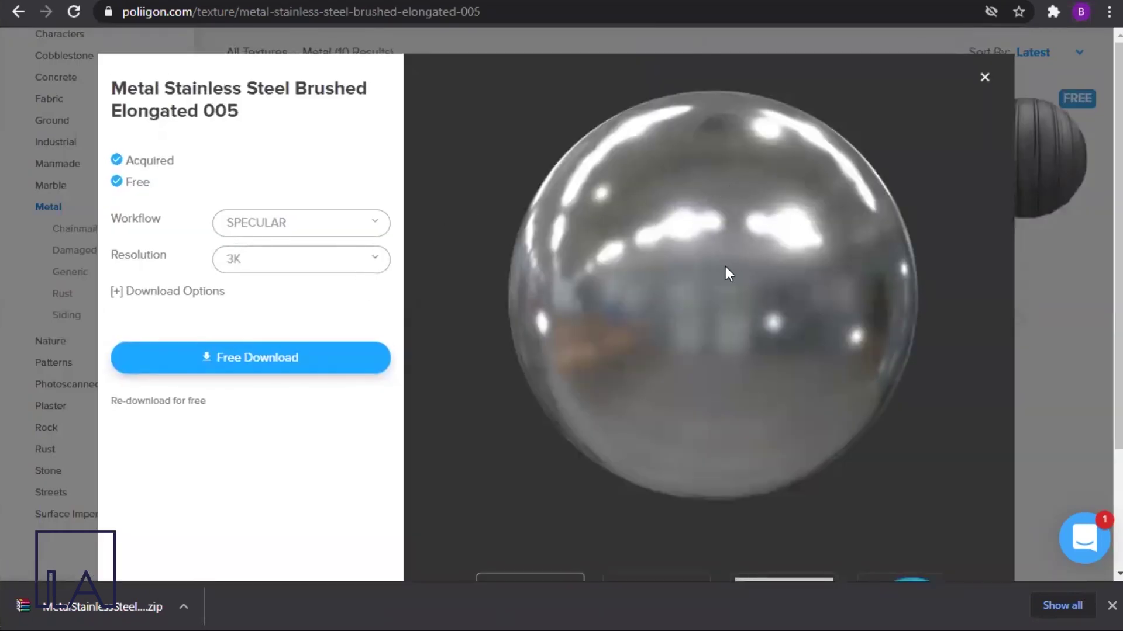
pyautogui.scroll(-3, 758, 240)
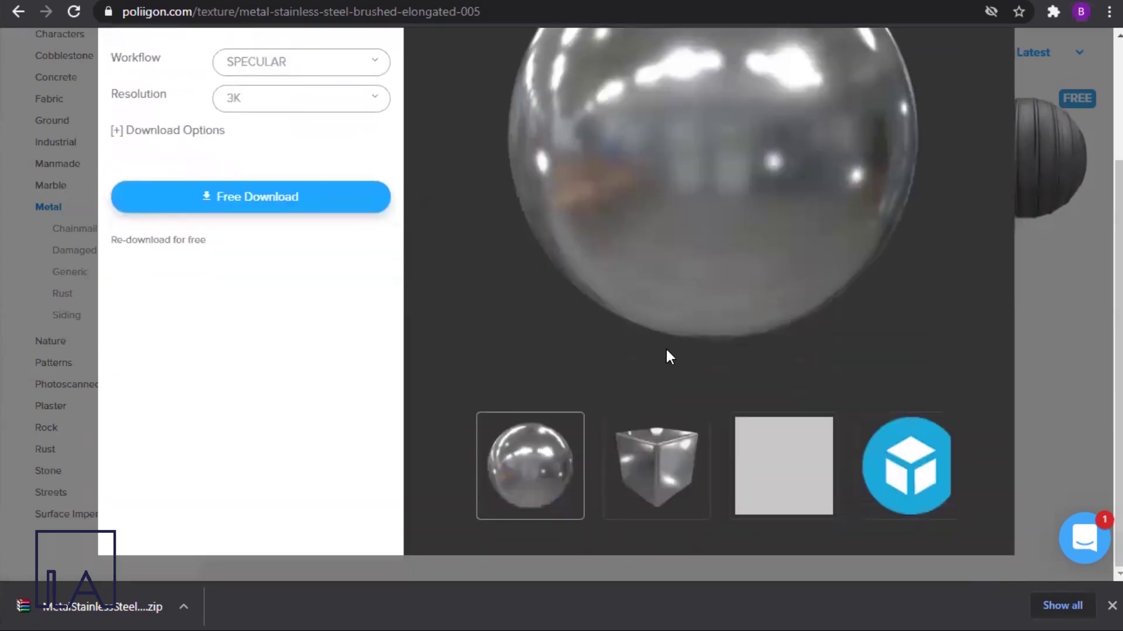
pyautogui.scroll(3, 502, 237)
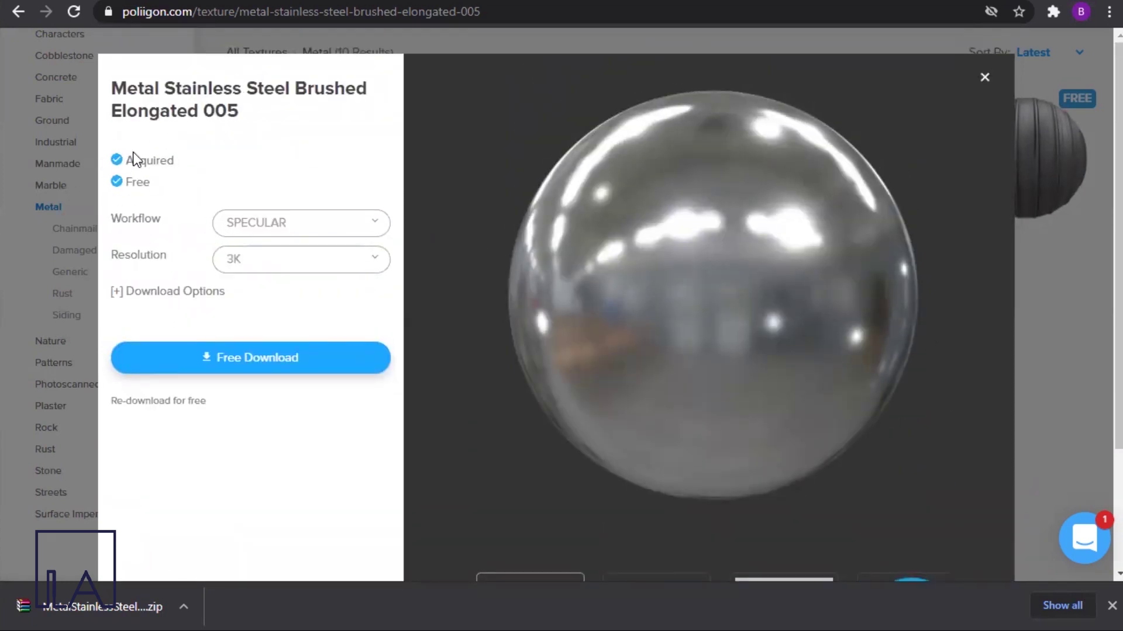
# Set the texture's resolution to 4K, keep the SPECULAR workflow, and download it for free.
pyautogui.click(231, 266)
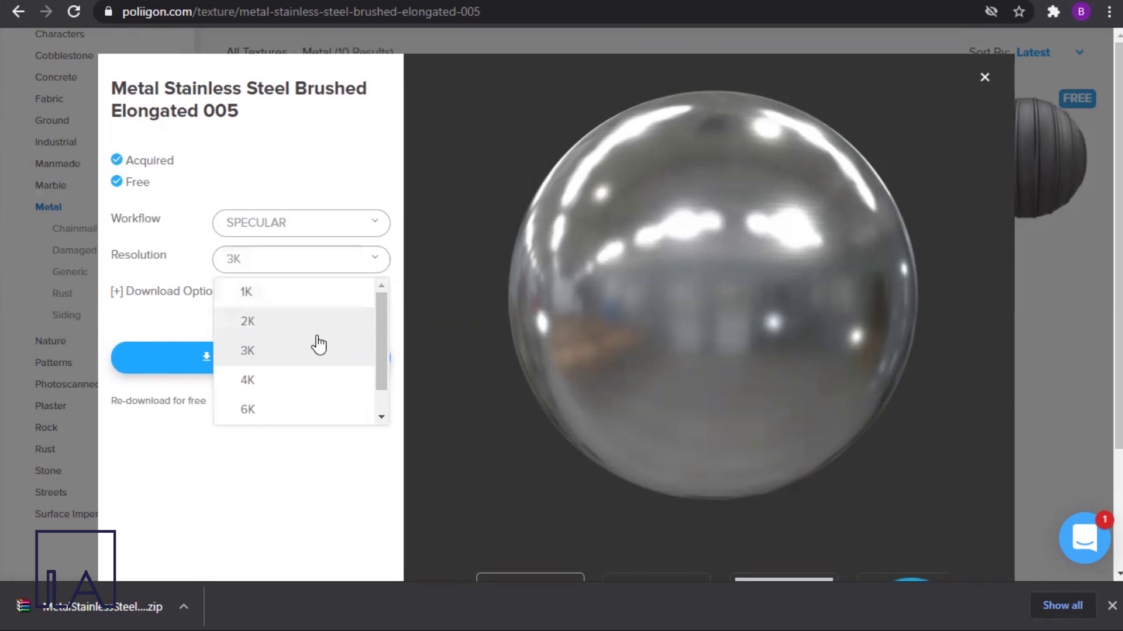
pyautogui.scroll(-1, 316, 345)
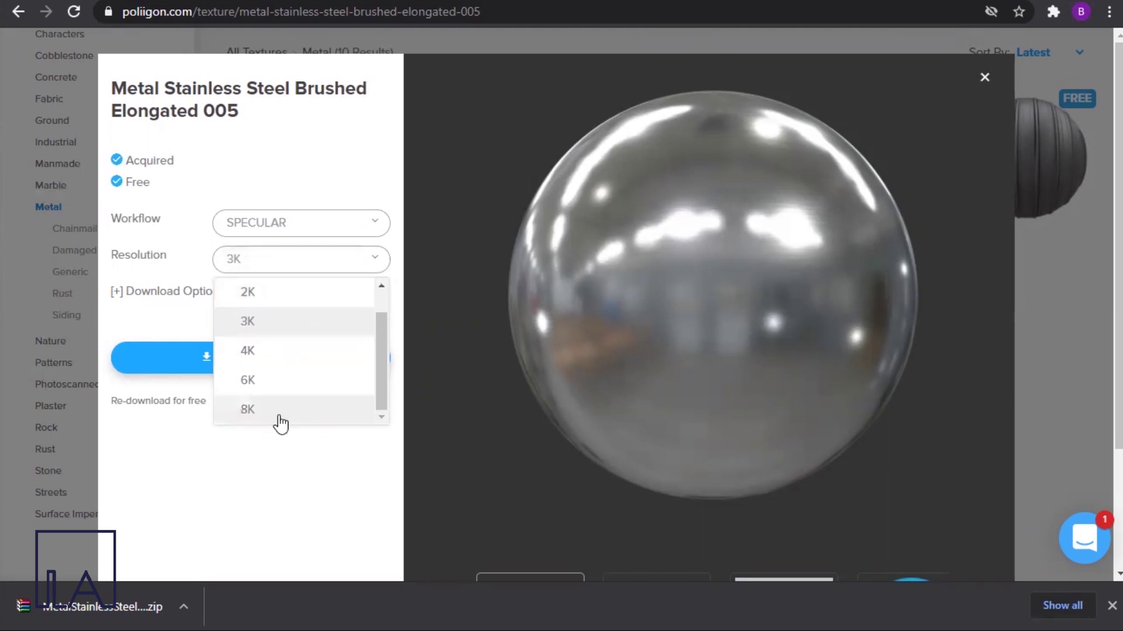
pyautogui.click(299, 351)
pyautogui.click(308, 271)
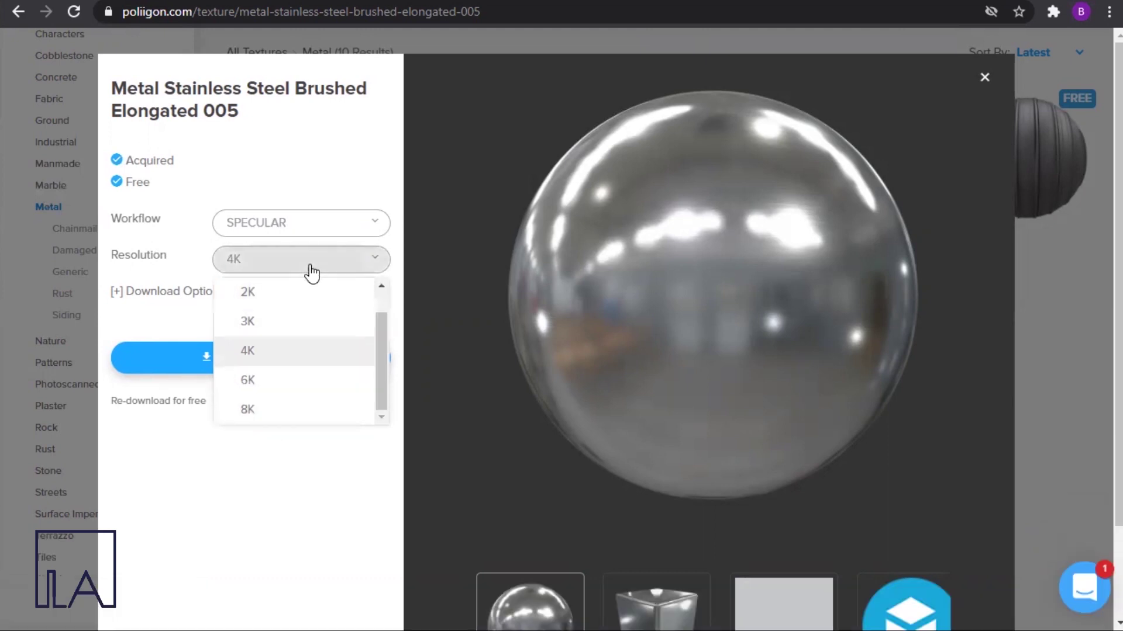
pyautogui.click(304, 351)
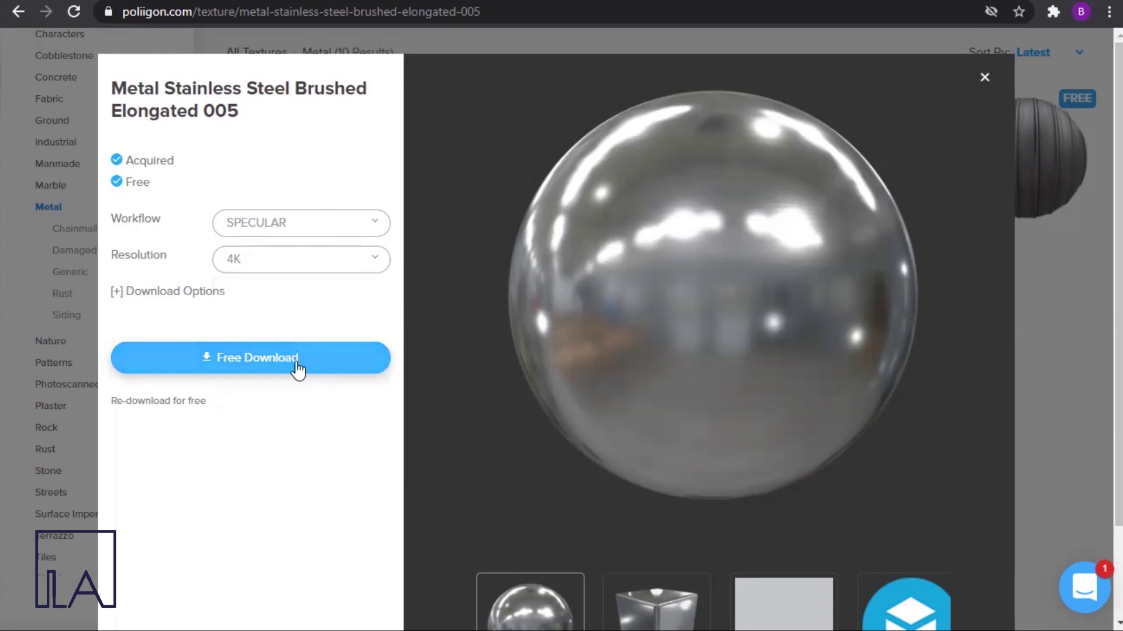
pyautogui.click(228, 359)
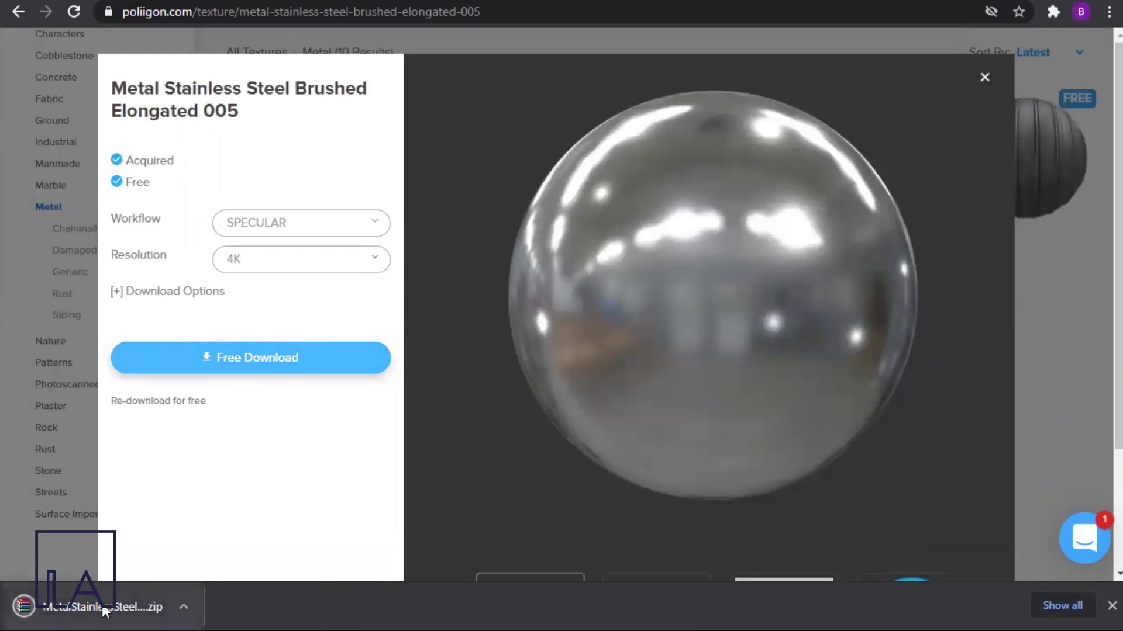
# Show the downloaded zip in its folder and extract it to a MetalStainlessSteelBrushedElongated005 folder.
pyautogui.click(184, 606)
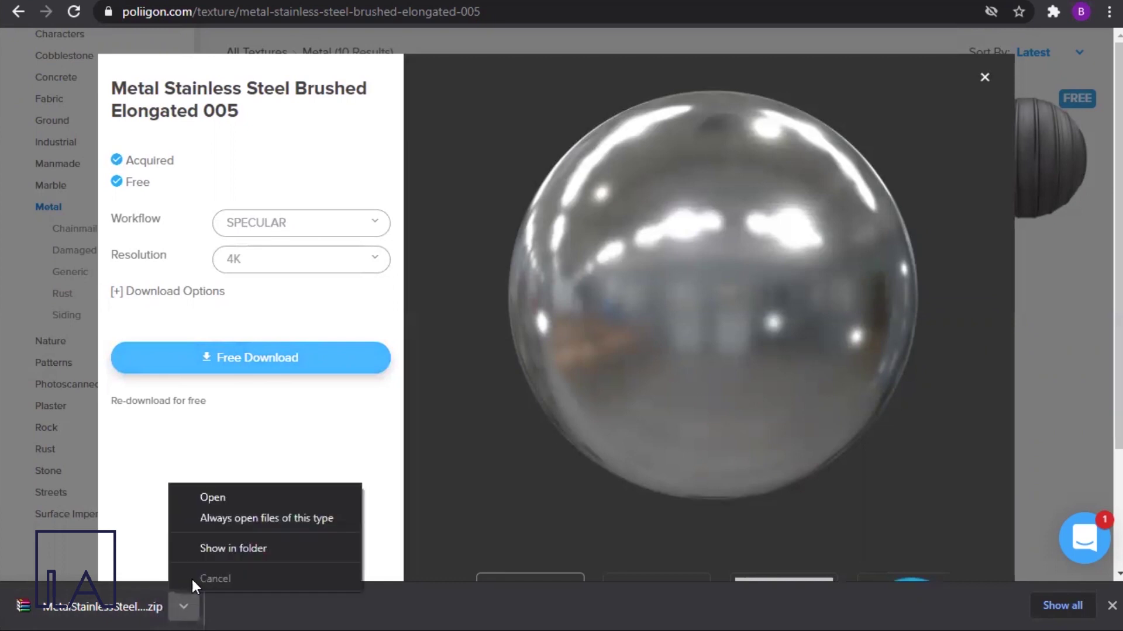
pyautogui.click(202, 541)
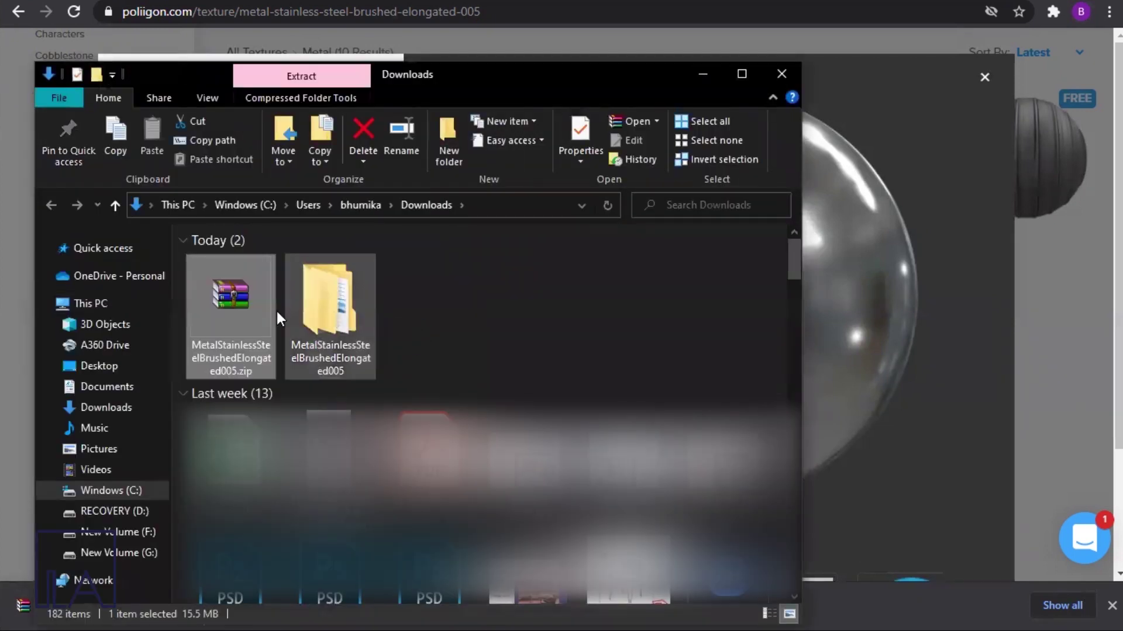
pyautogui.rightClick(230, 314)
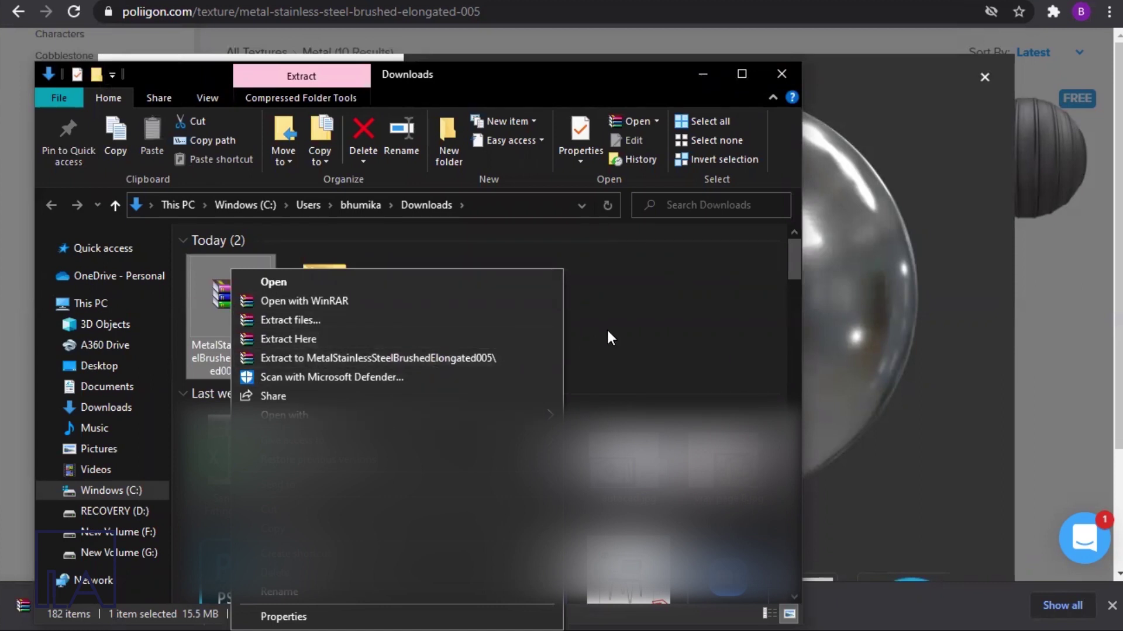
pyautogui.click(378, 358)
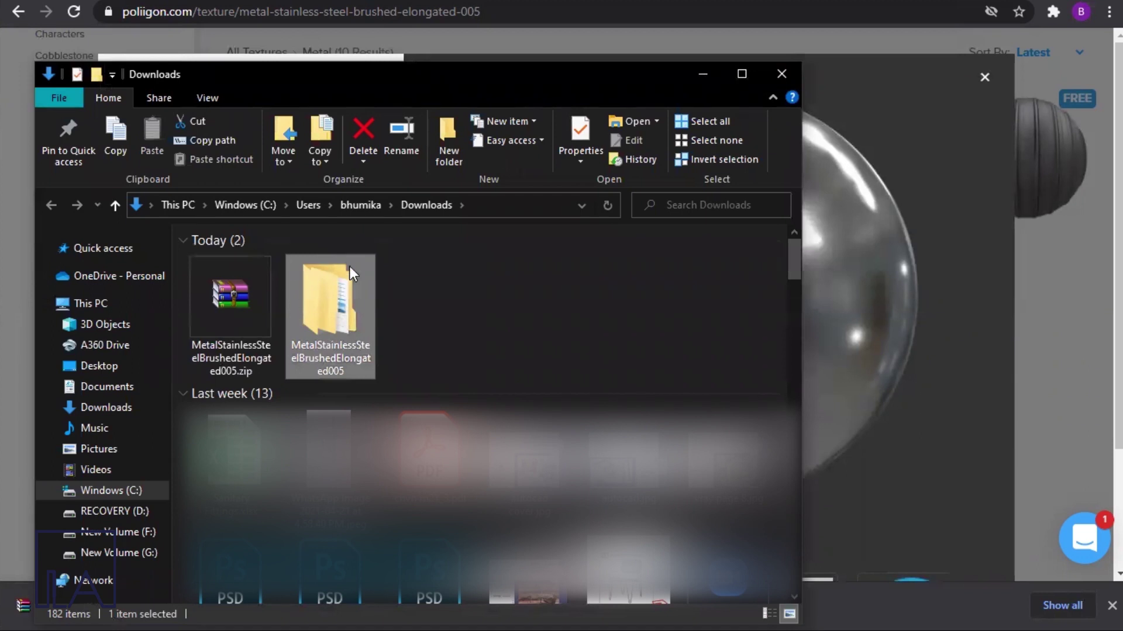
# Open the extracted texture folder and go down to its SPECULAR > 4K subfolder.
pyautogui.doubleClick(326, 324)
pyautogui.click(244, 265)
pyautogui.doubleClick(247, 266)
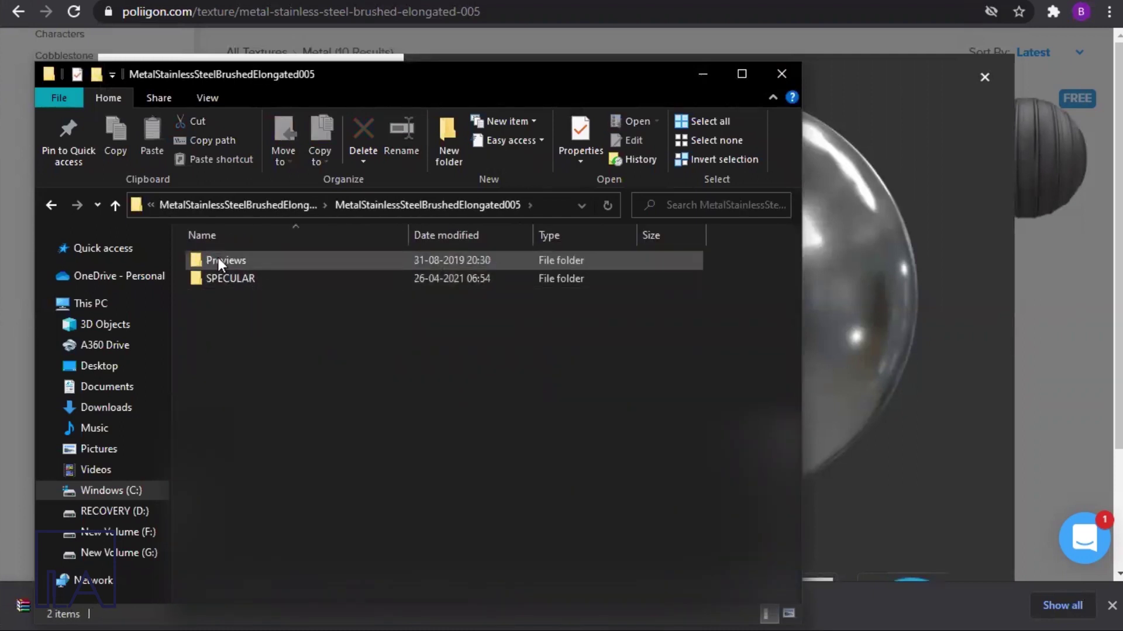
pyautogui.doubleClick(240, 282)
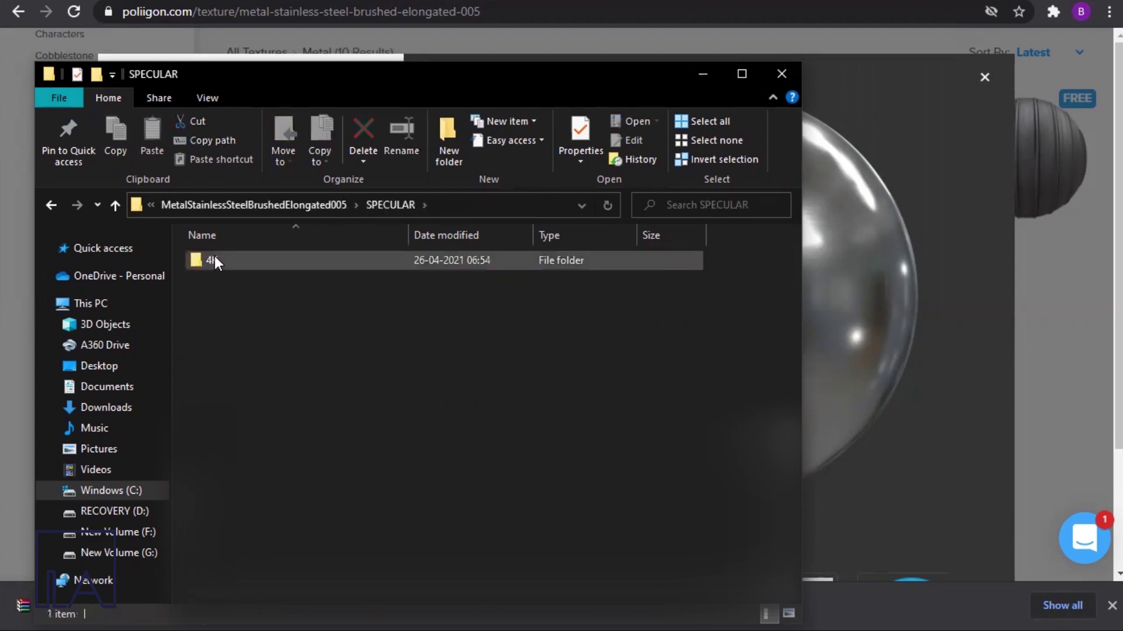
pyautogui.doubleClick(216, 257)
# Examine the COL, GLOSS, NRM, NRM16 and REFL map files in the 4K folder.
pyautogui.click(257, 291)
pyautogui.click(338, 283)
pyautogui.click(426, 269)
pyautogui.click(532, 269)
pyautogui.click(269, 382)
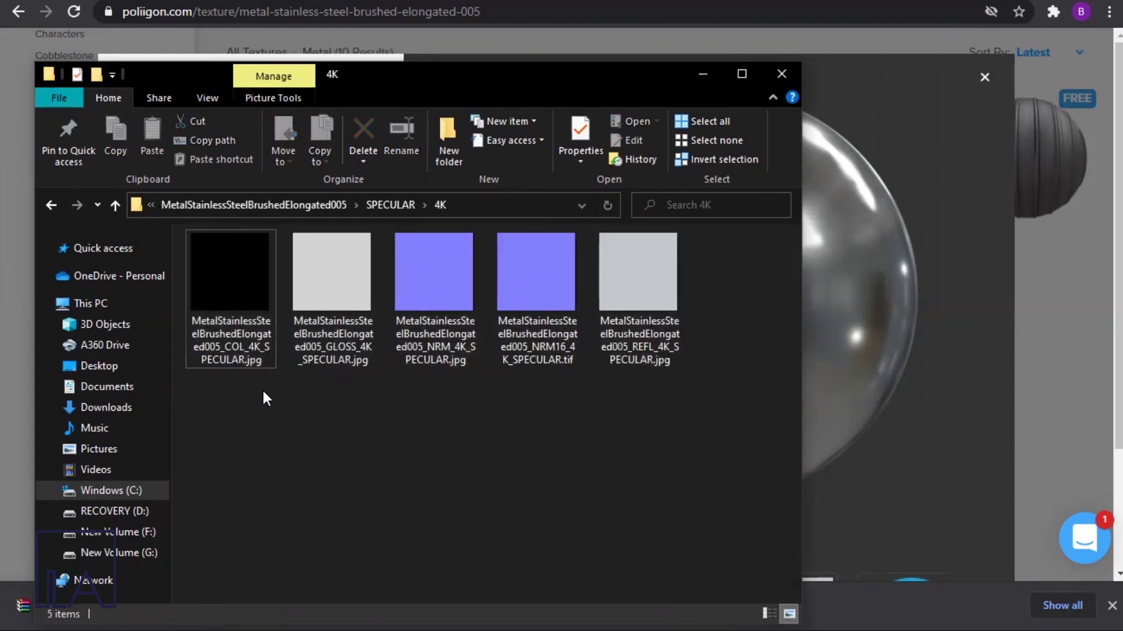
pyautogui.click(237, 327)
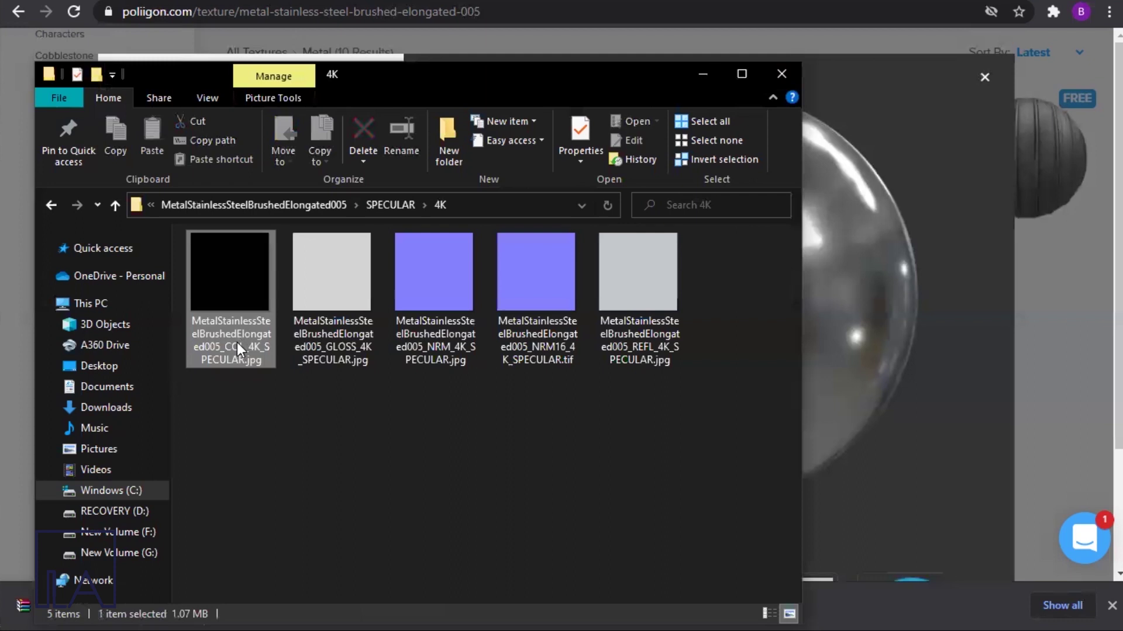
pyautogui.click(364, 338)
pyautogui.click(427, 342)
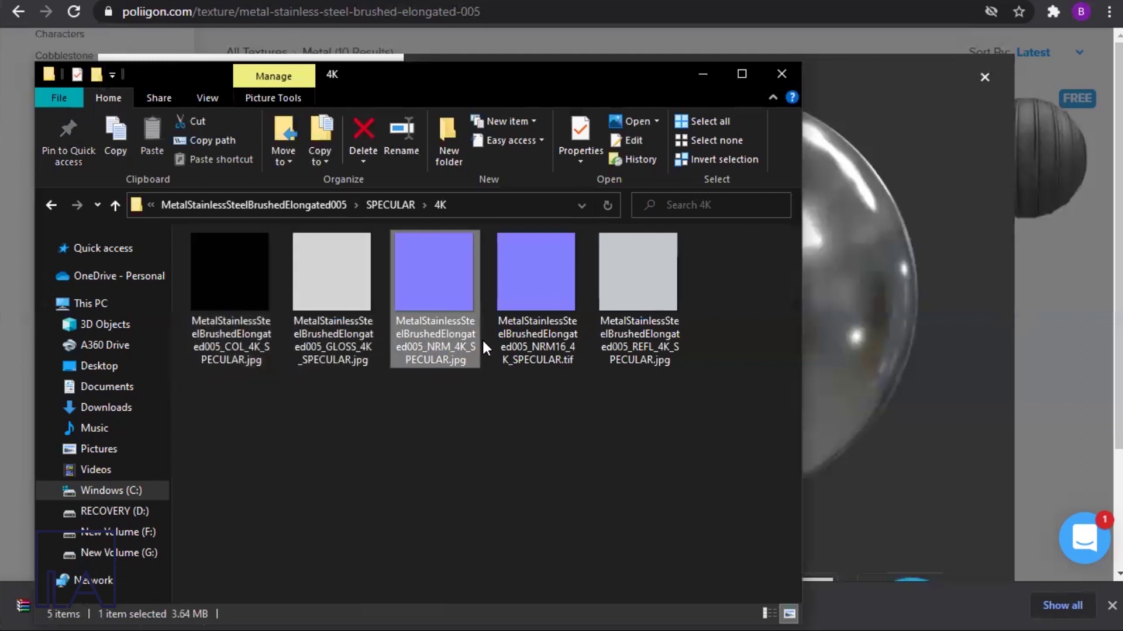
pyautogui.click(545, 347)
pyautogui.click(626, 344)
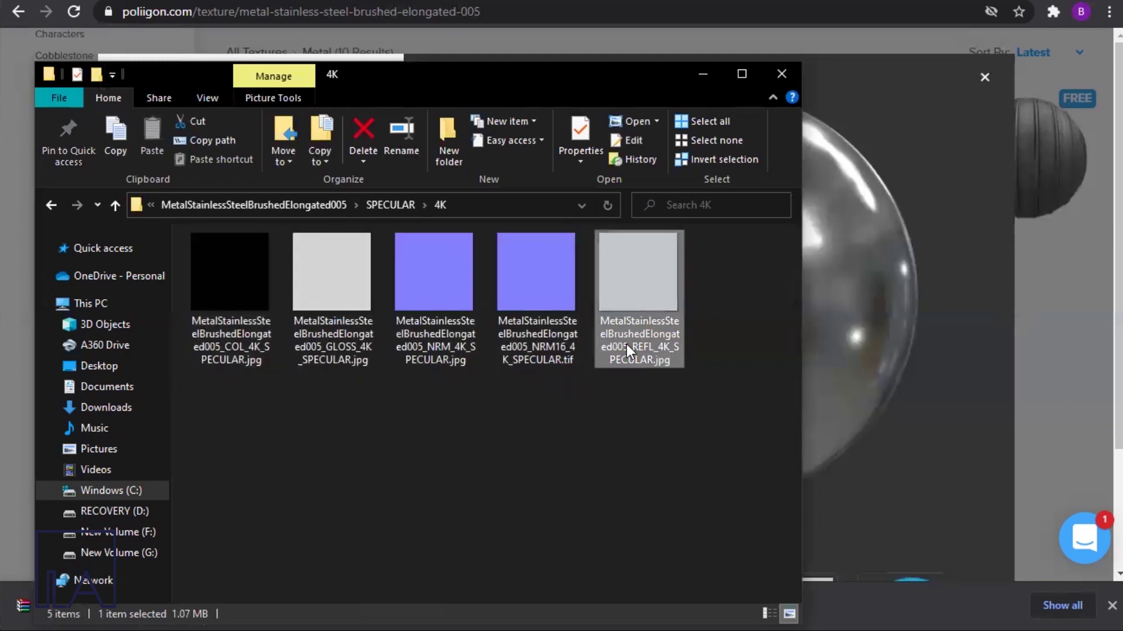
pyautogui.click(295, 281)
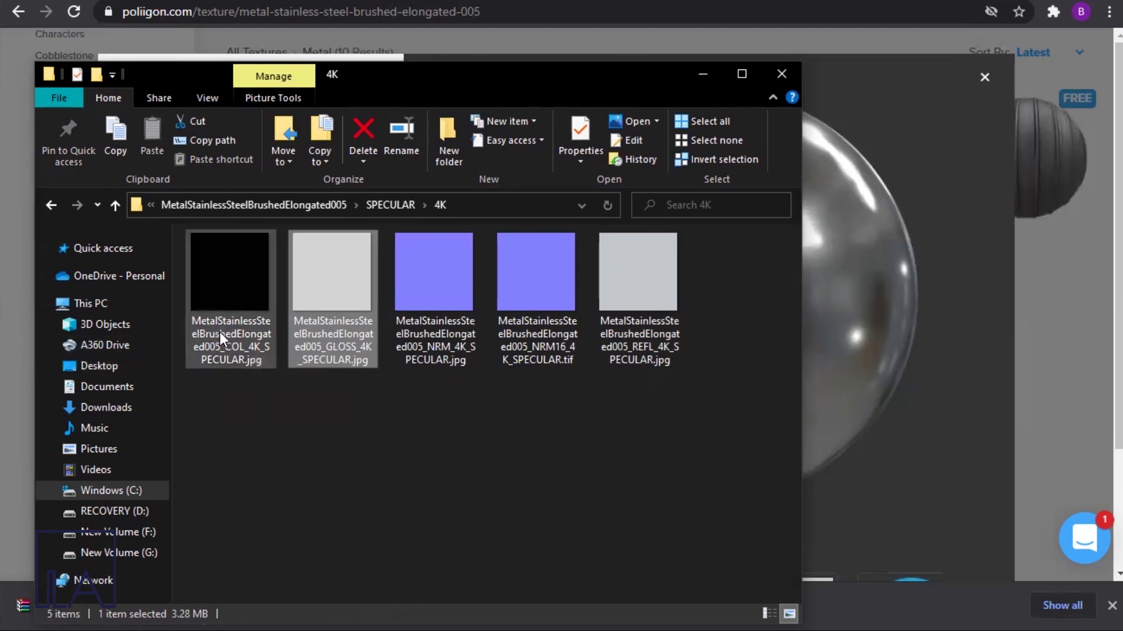
pyautogui.click(665, 389)
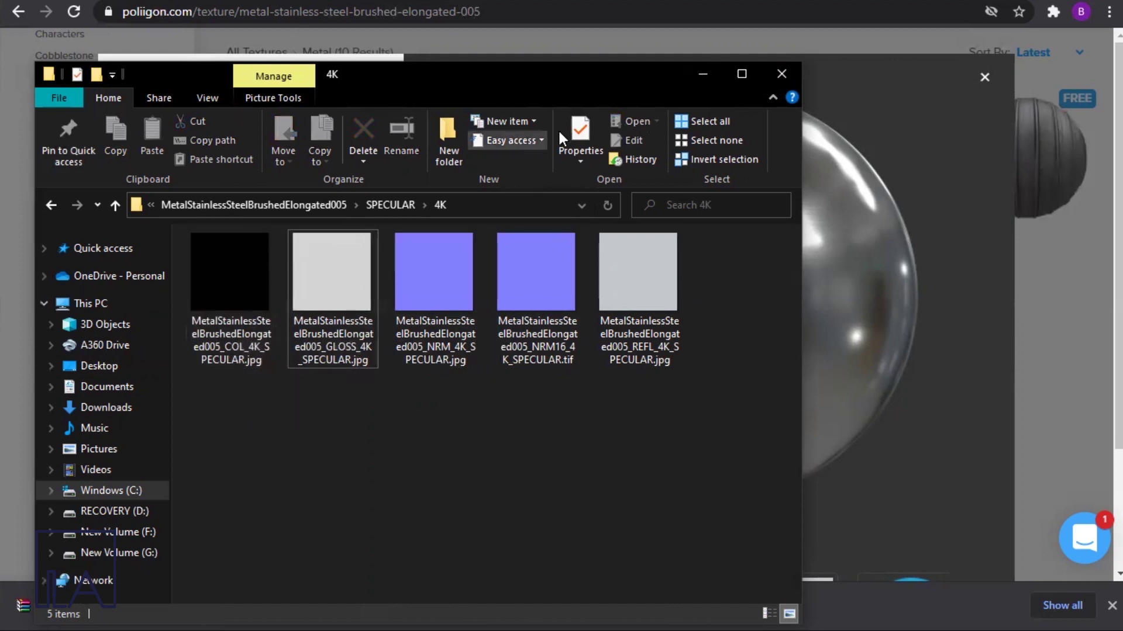
# Switch to SketchUp, open the V-Ray Asset Editor and move it clear of the toolbar.
pyautogui.click(702, 73)
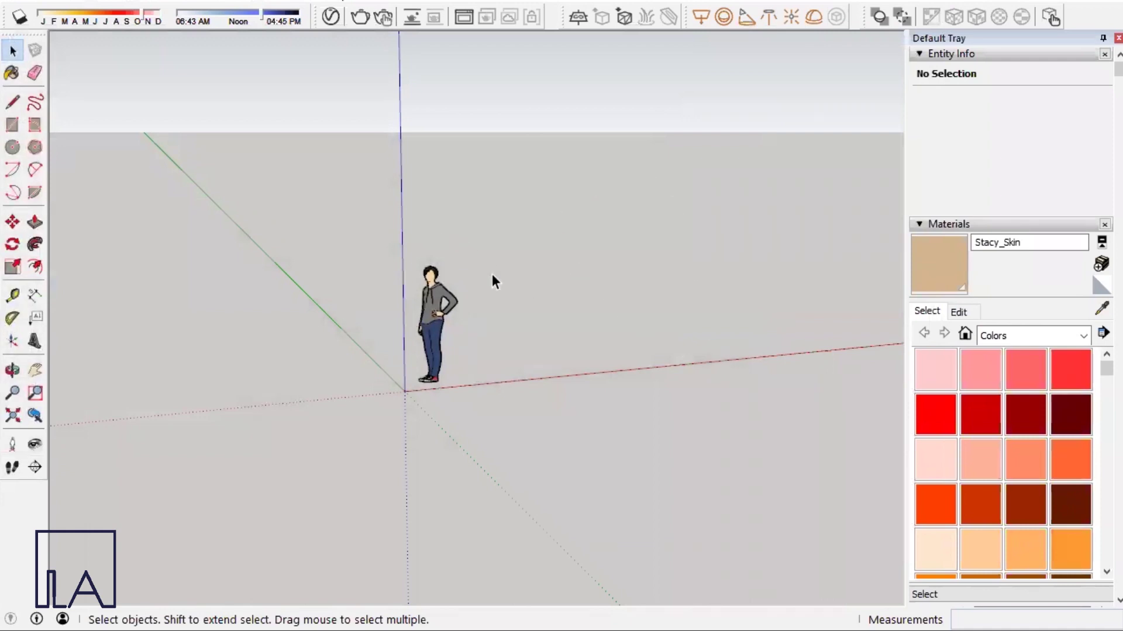
pyautogui.scroll(3, 706, 326)
pyautogui.moveTo(703, 318)
pyautogui.mouseDown(button='middle')
pyautogui.moveTo(260, 359)
pyautogui.moveTo(542, 318)
pyautogui.moveTo(441, 221)
pyautogui.mouseUp(button='middle')
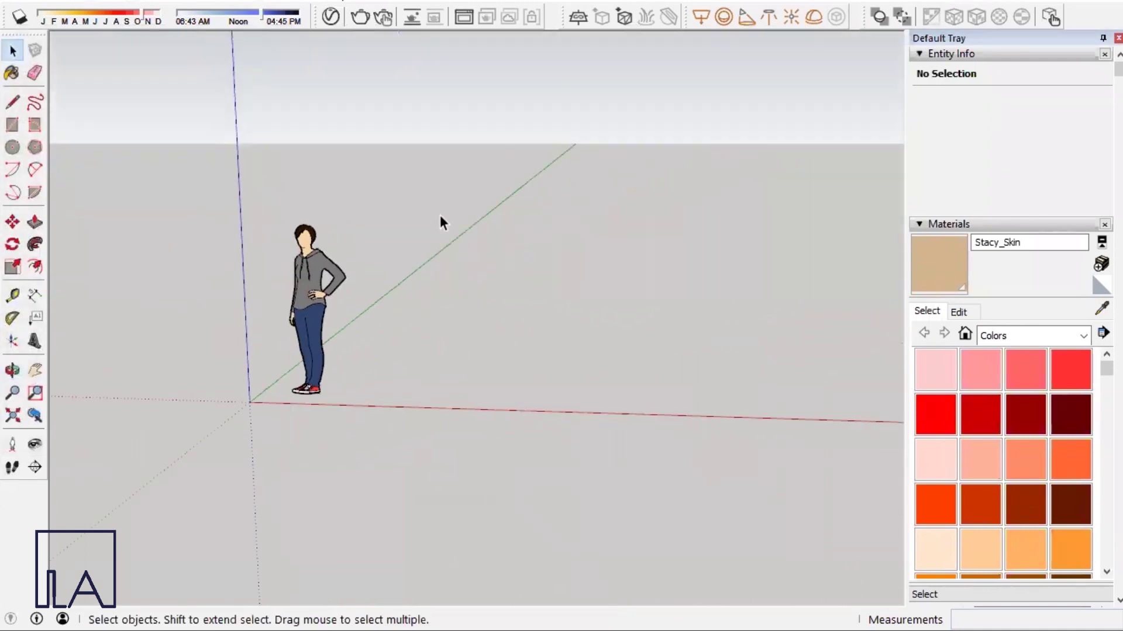
pyautogui.click(329, 16)
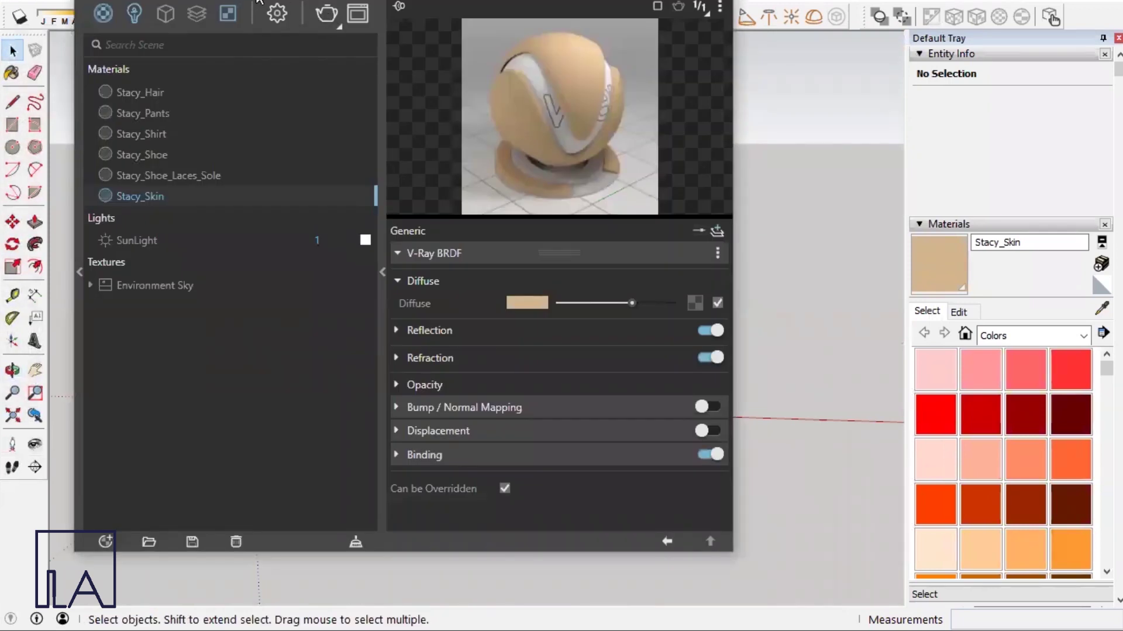
pyautogui.moveTo(258, 2); pyautogui.dragTo(491, 18)
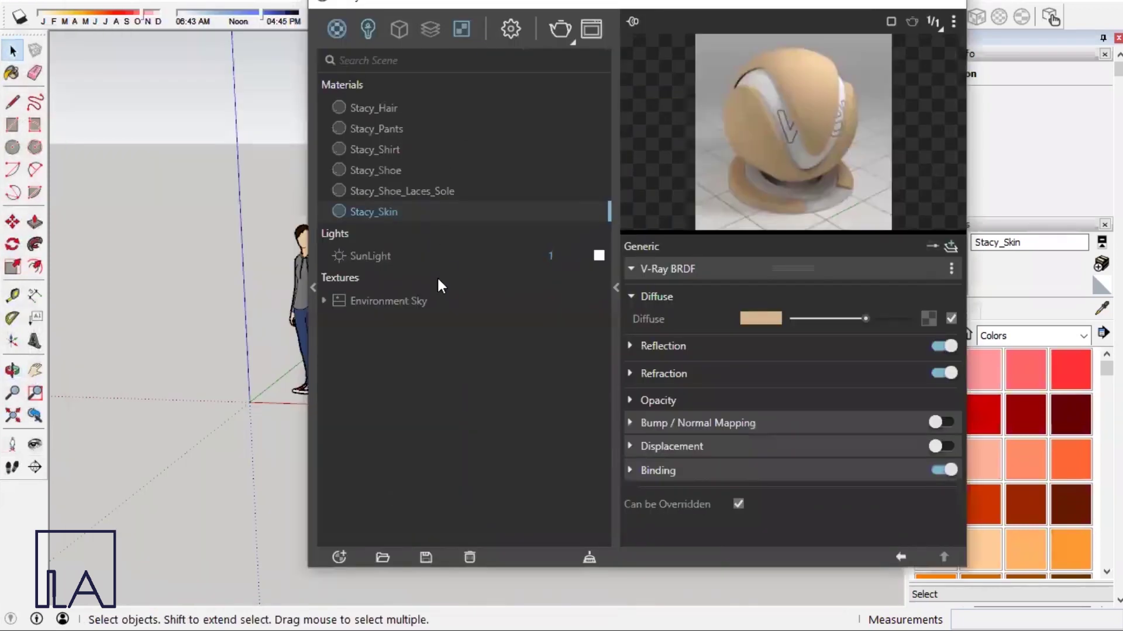
# Create a new V-Ray Metallic material and name it "stainless steel".
pyautogui.click(341, 555)
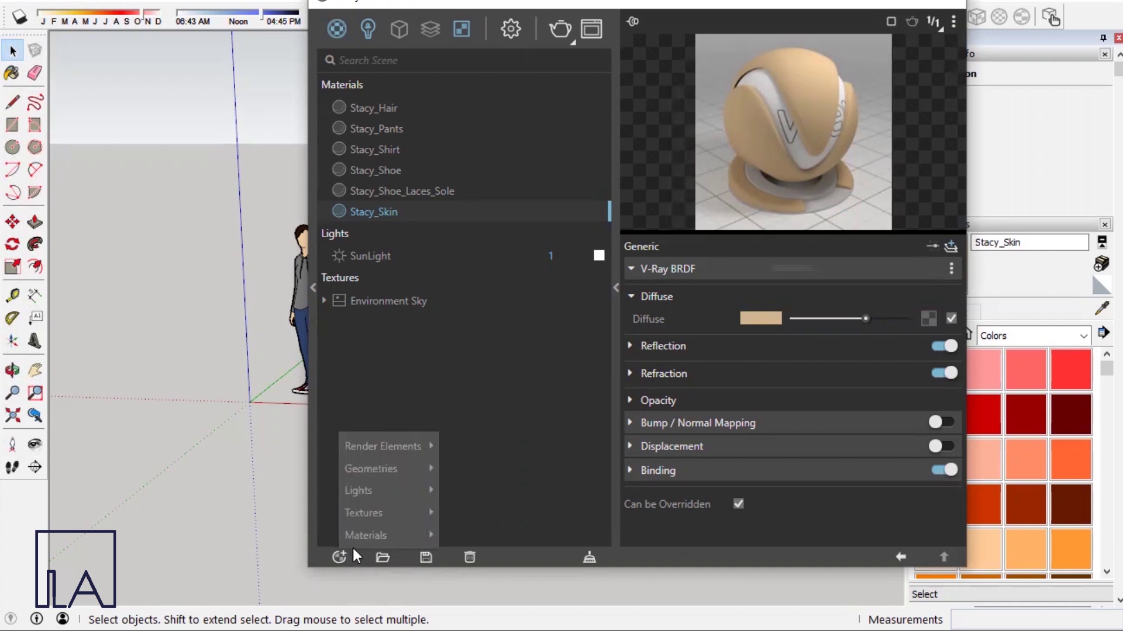
pyautogui.moveTo(363, 542)
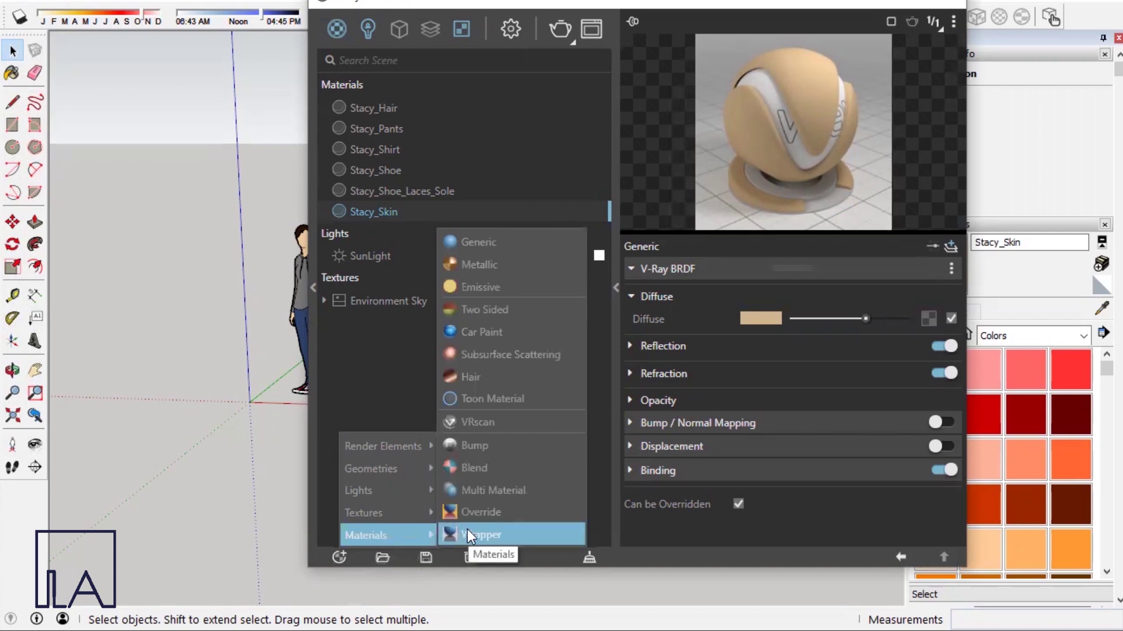
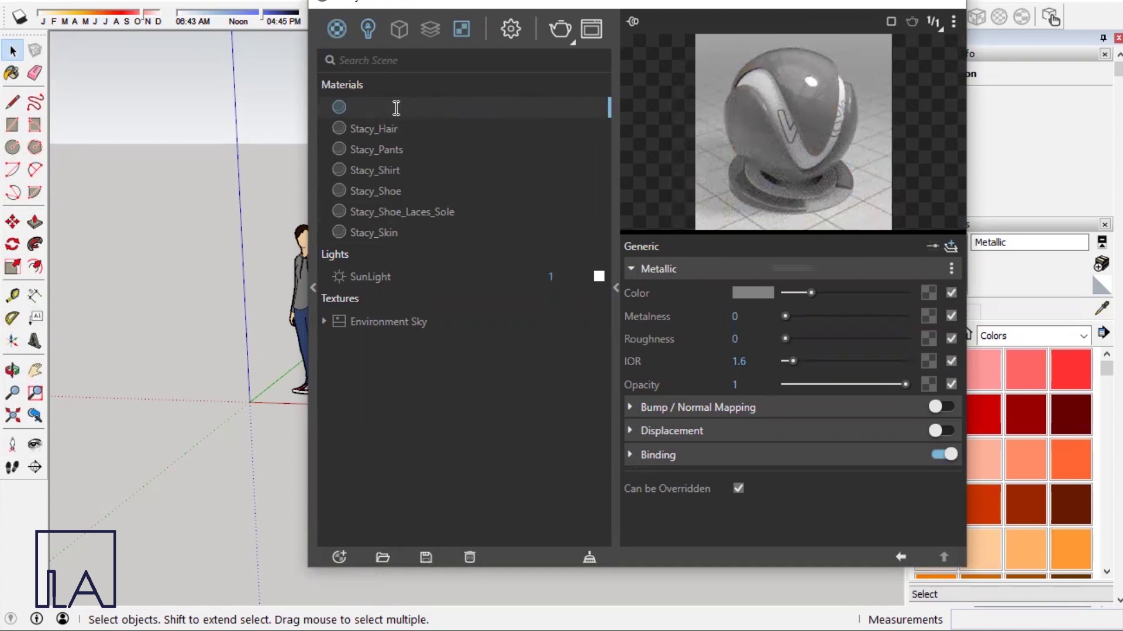
pyautogui.write('stainless steel')
pyautogui.press('Return')
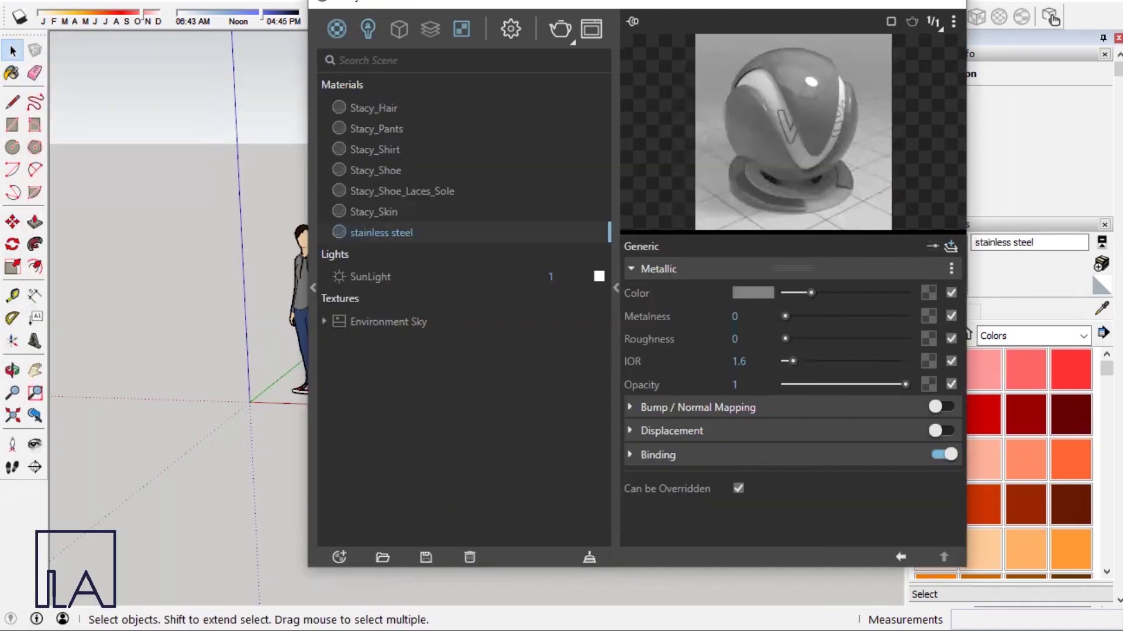
# Switch to the 4K folder in File Explorer, review the texture map files against the Metallic material's slots, and minimize the window.
pyautogui.click(53, 196)
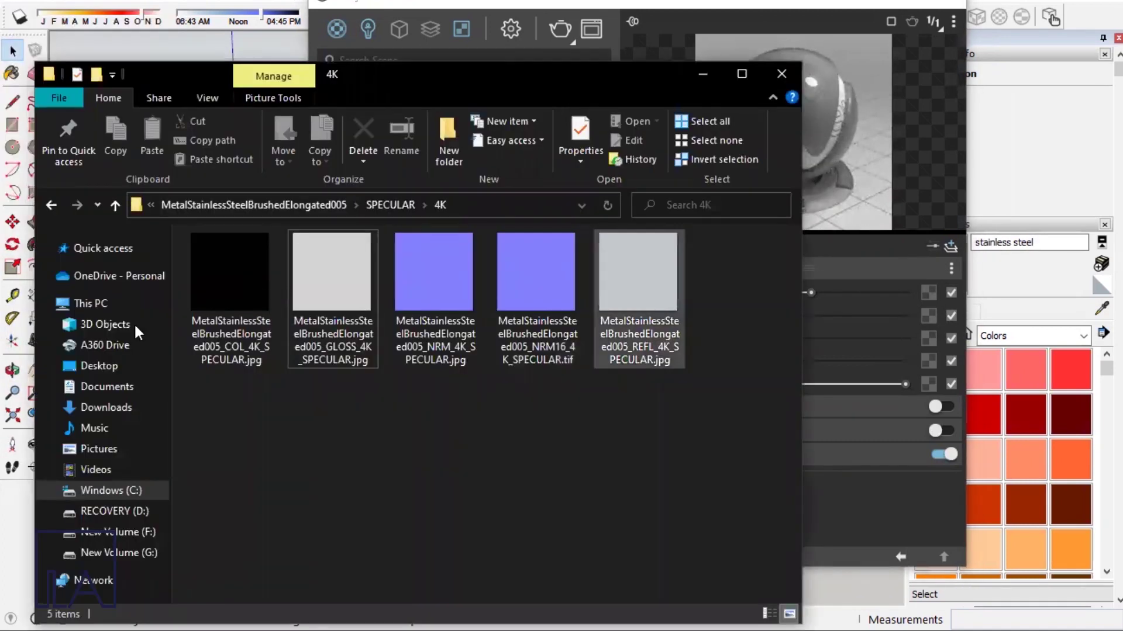
pyautogui.click(254, 308)
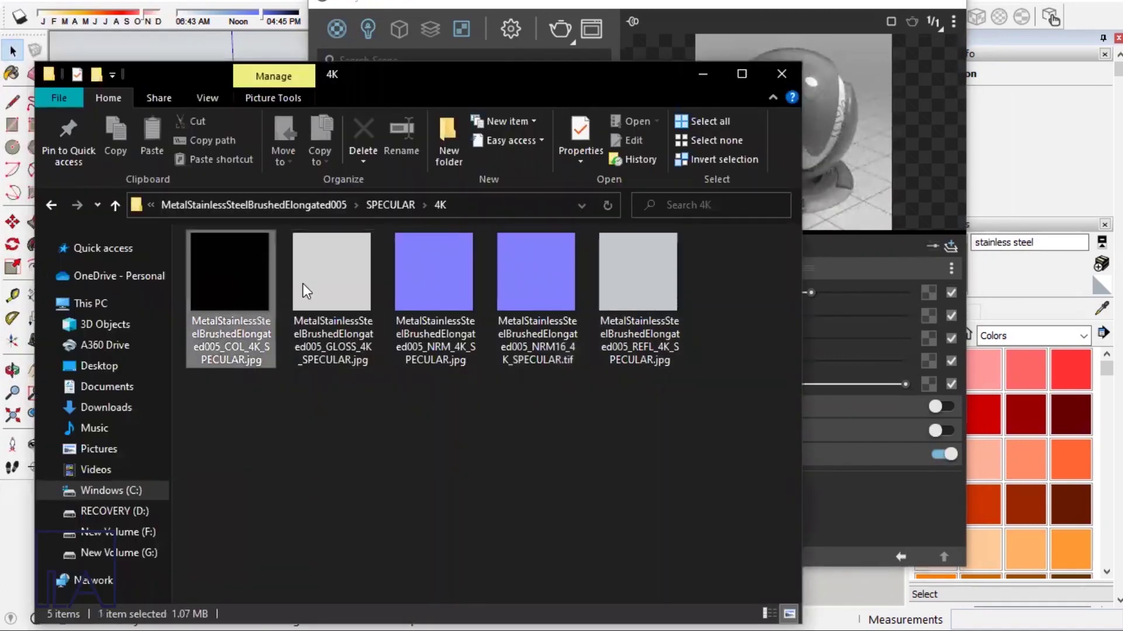
pyautogui.click(425, 244)
pyautogui.click(548, 290)
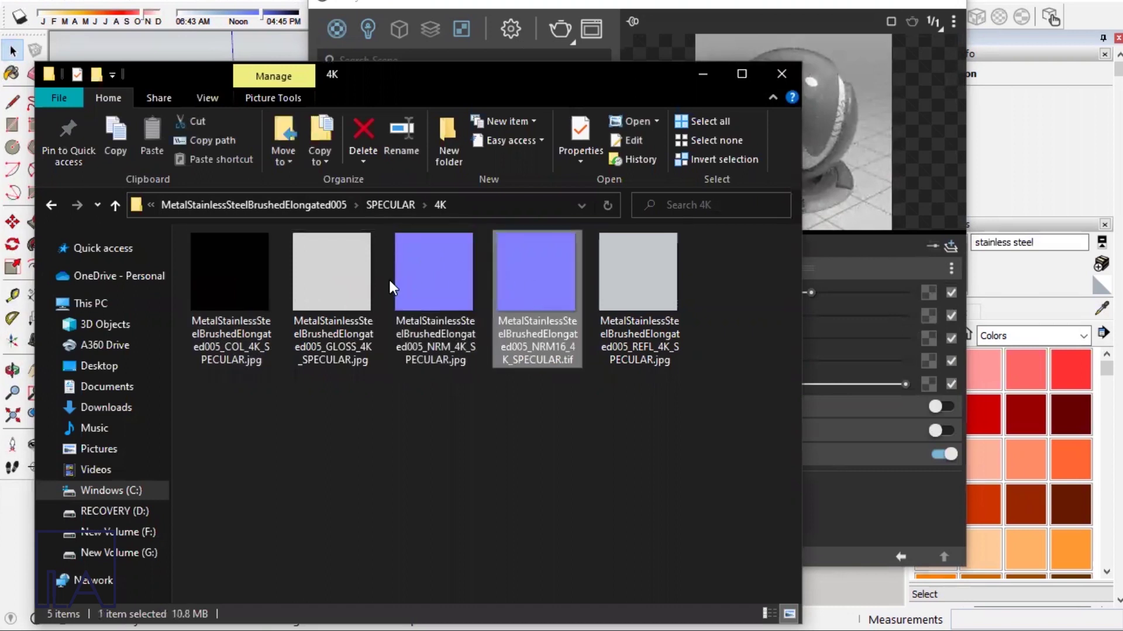
pyautogui.click(226, 363)
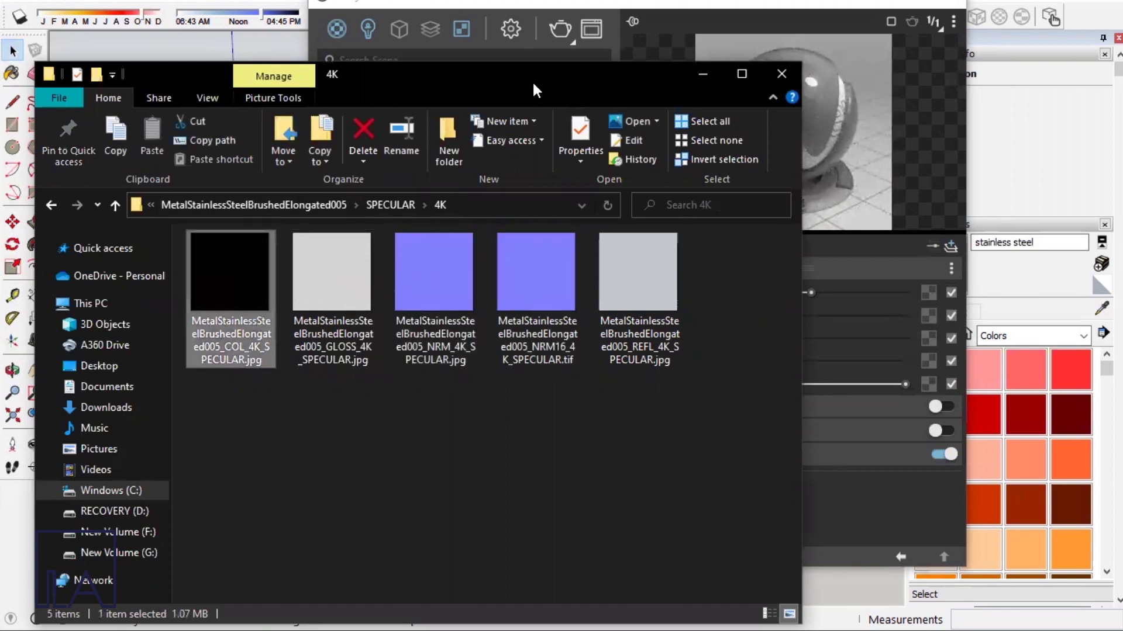
pyautogui.moveTo(527, 74); pyautogui.dragTo(339, 27)
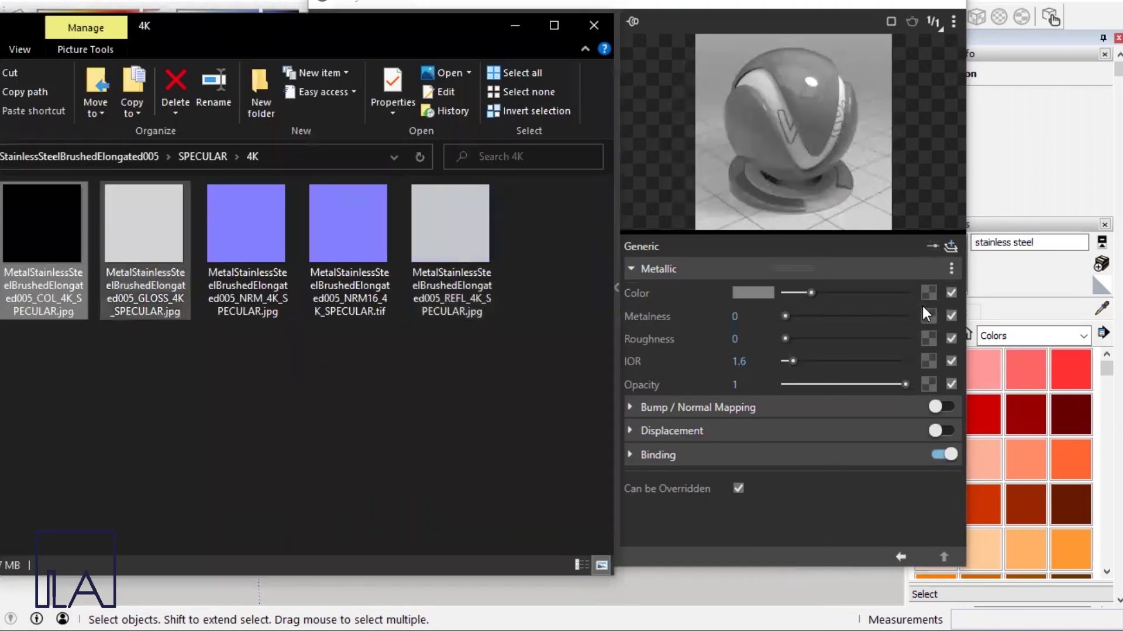
pyautogui.click(149, 299)
pyautogui.click(250, 289)
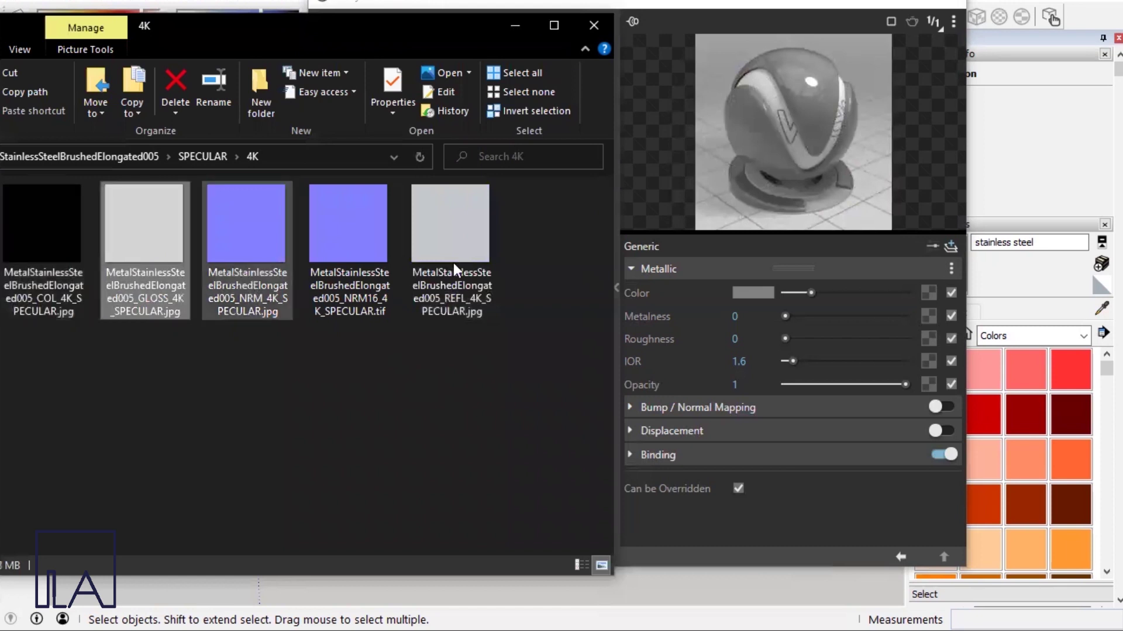
pyautogui.click(466, 264)
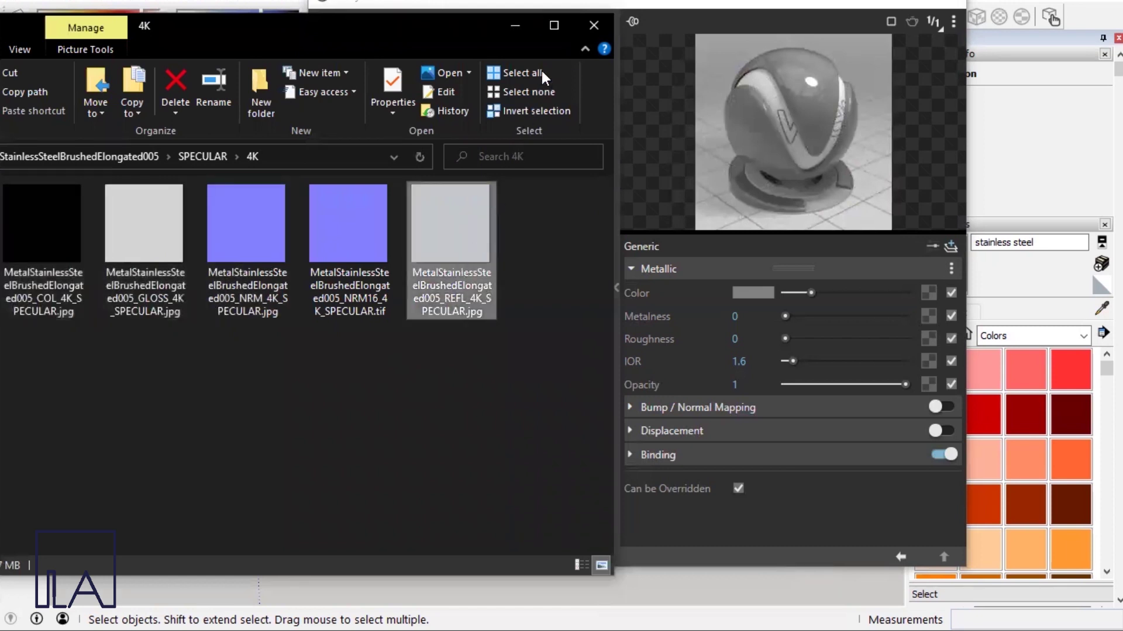
pyautogui.click(520, 21)
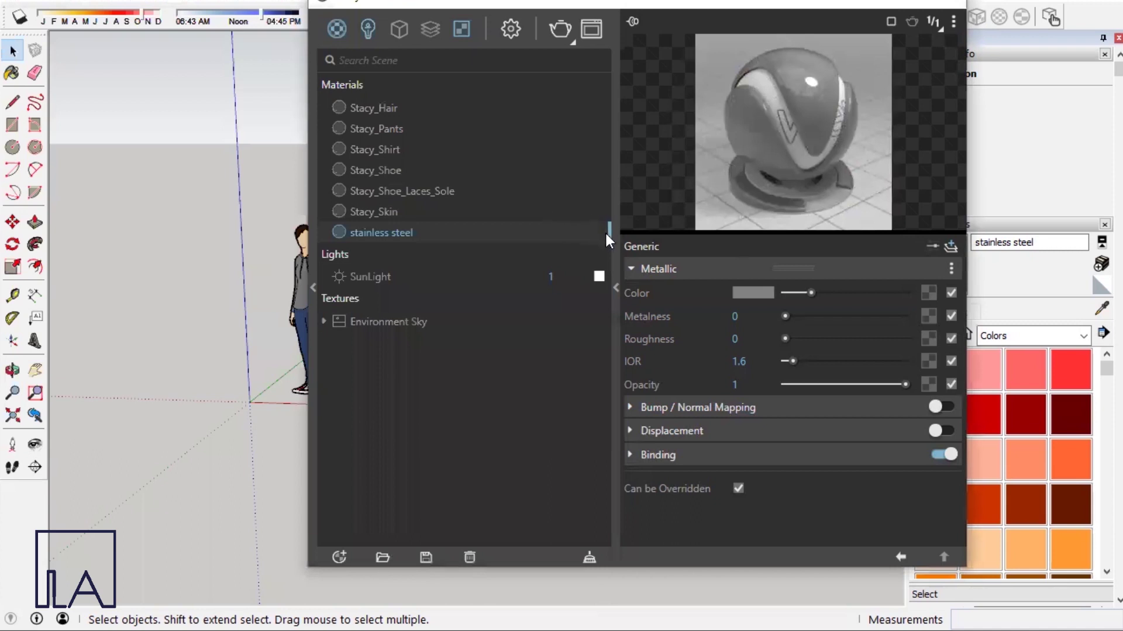
# Load MetalStainlessSteelBrushedElongated005_COL_4K_SPECULAR.jpg as a Bitmap into the Metallic layer's Color slot.
pyautogui.click(929, 292)
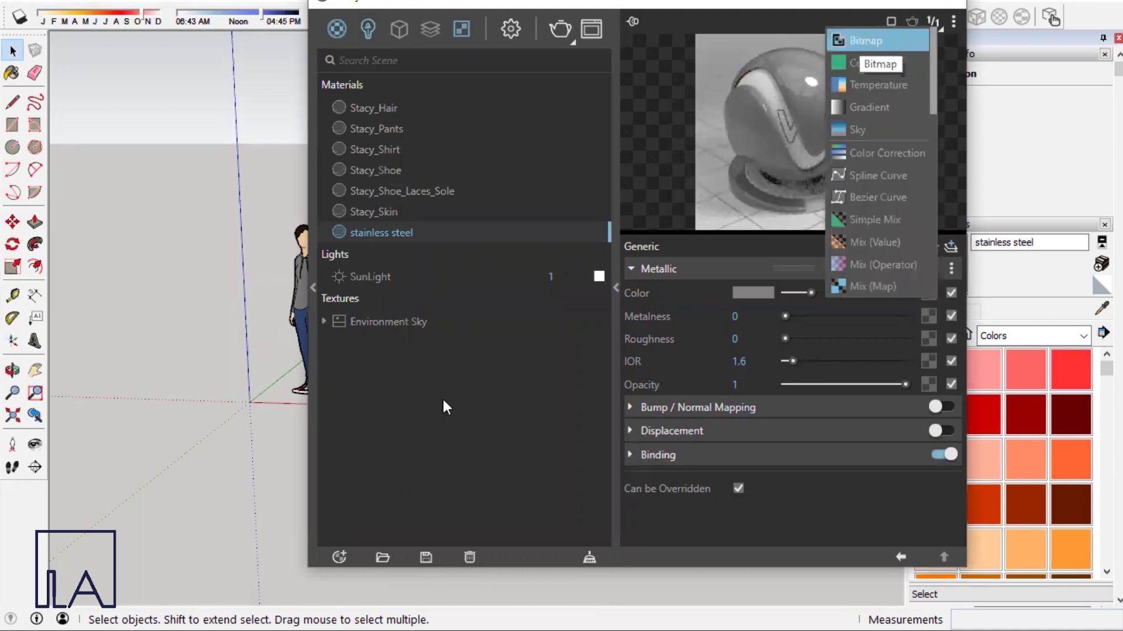
pyautogui.click(866, 41)
pyautogui.click(923, 297)
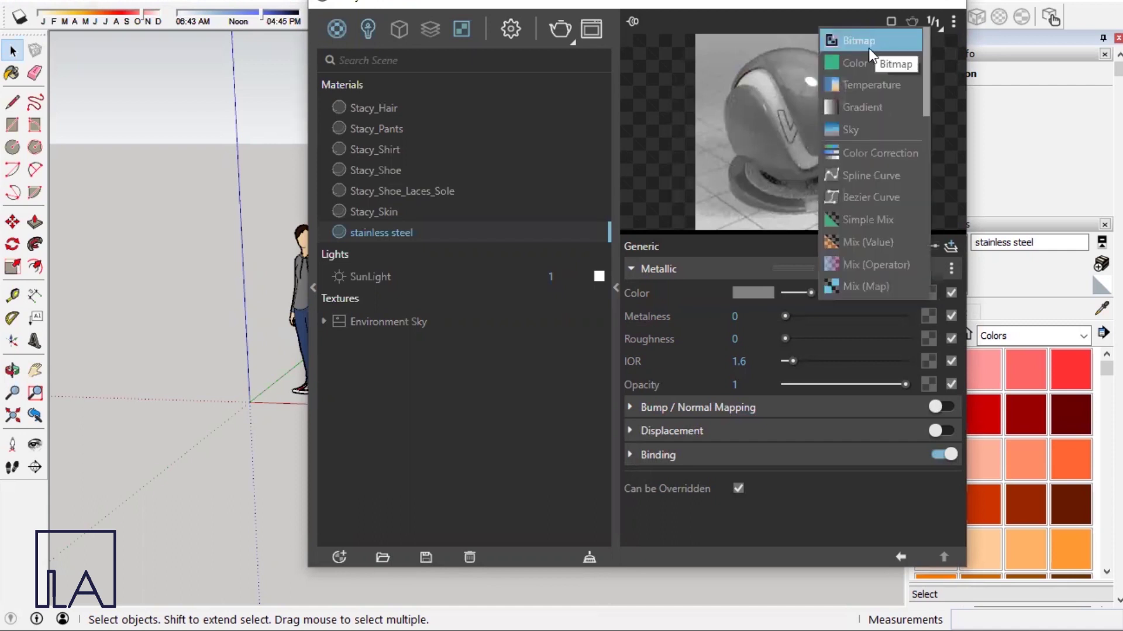
pyautogui.click(870, 42)
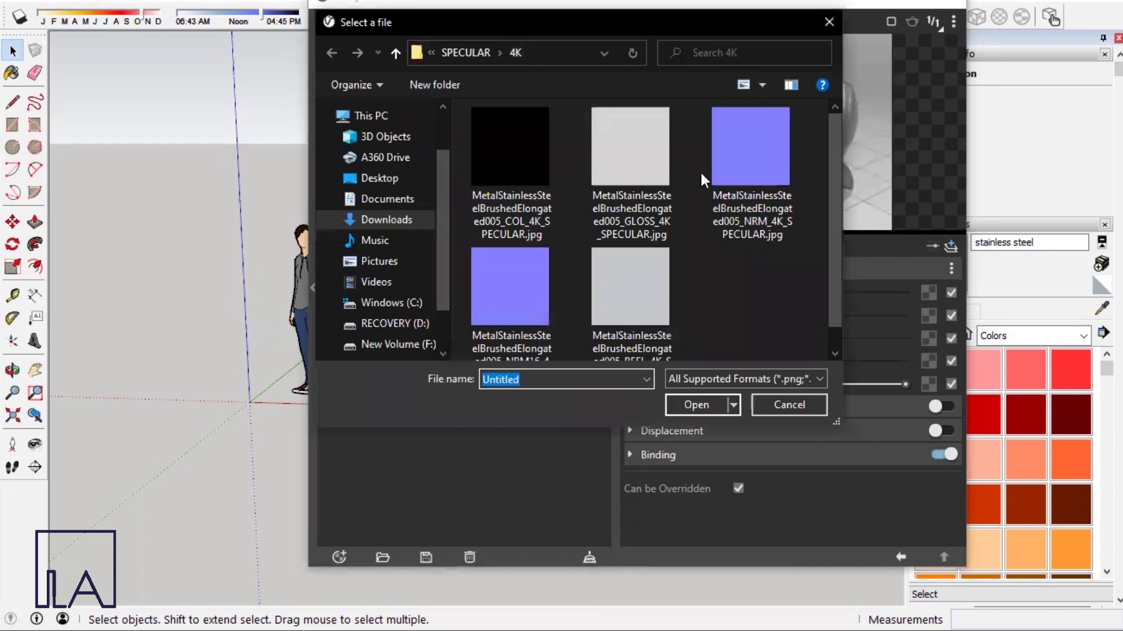
pyautogui.click(509, 166)
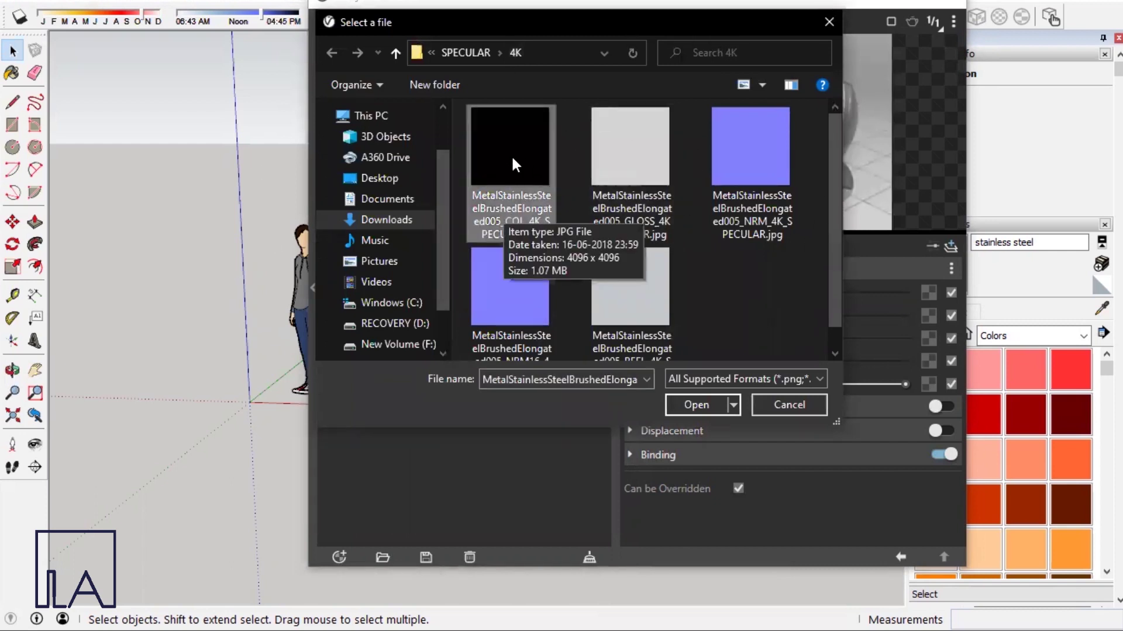
pyautogui.click(708, 400)
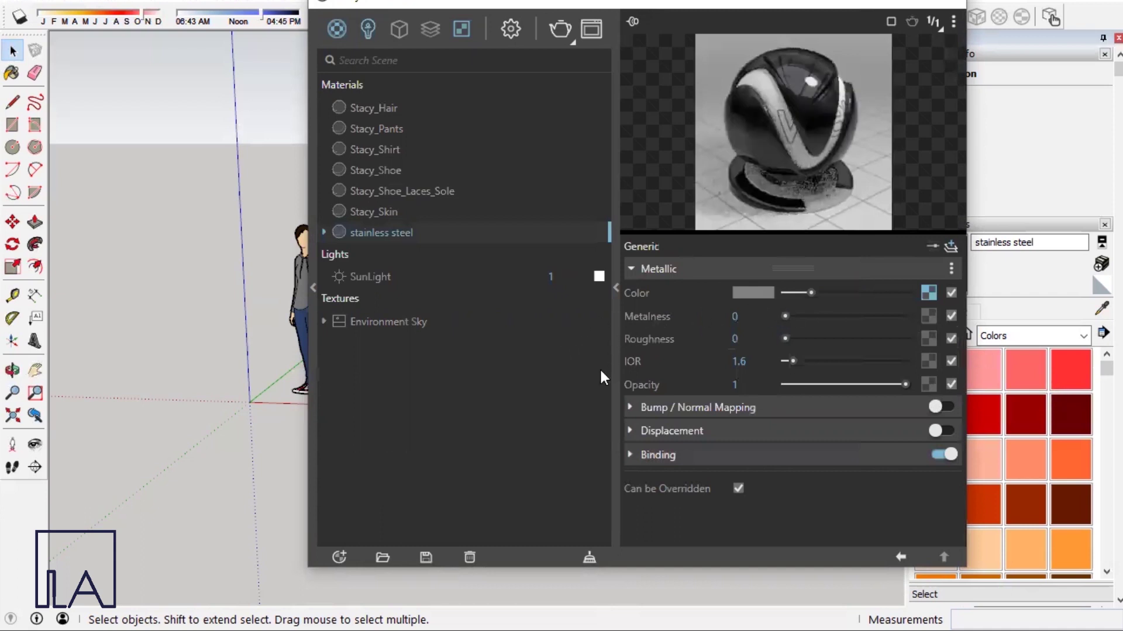
# Enable Bump / Normal Mapping for the stainless steel material and set its mode to Normal Map.
pyautogui.click(694, 408)
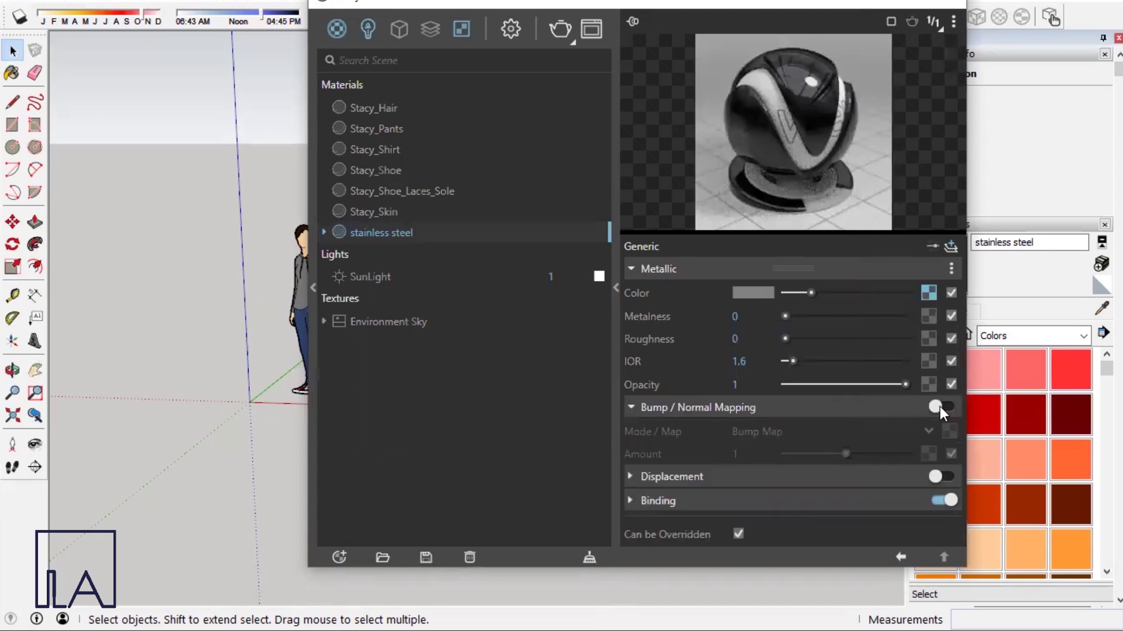
pyautogui.click(940, 406)
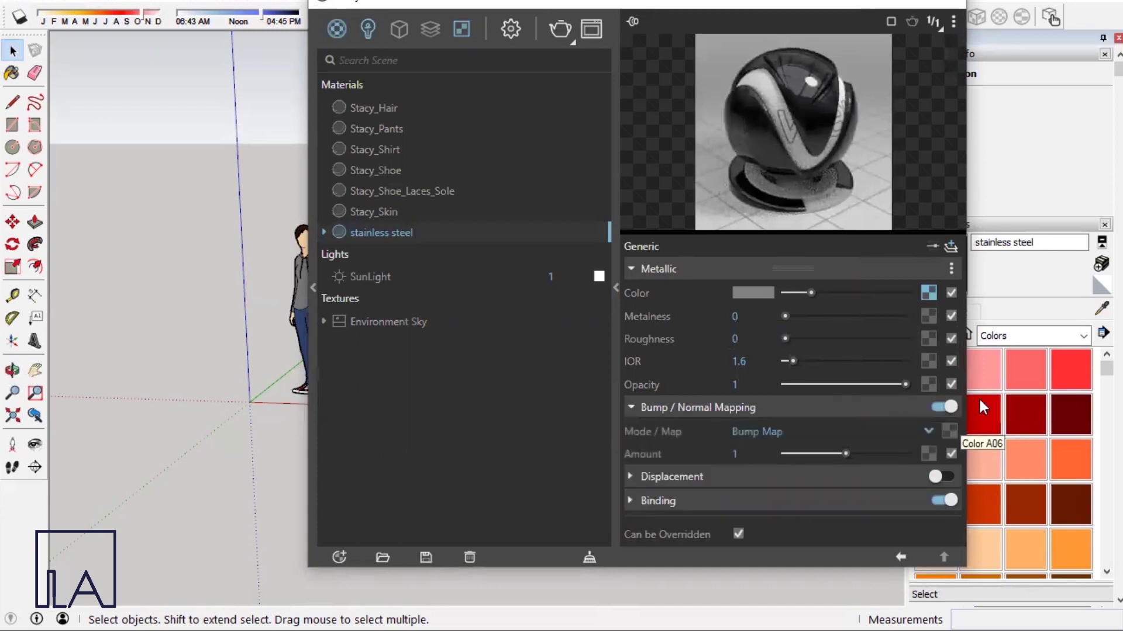
pyautogui.click(775, 428)
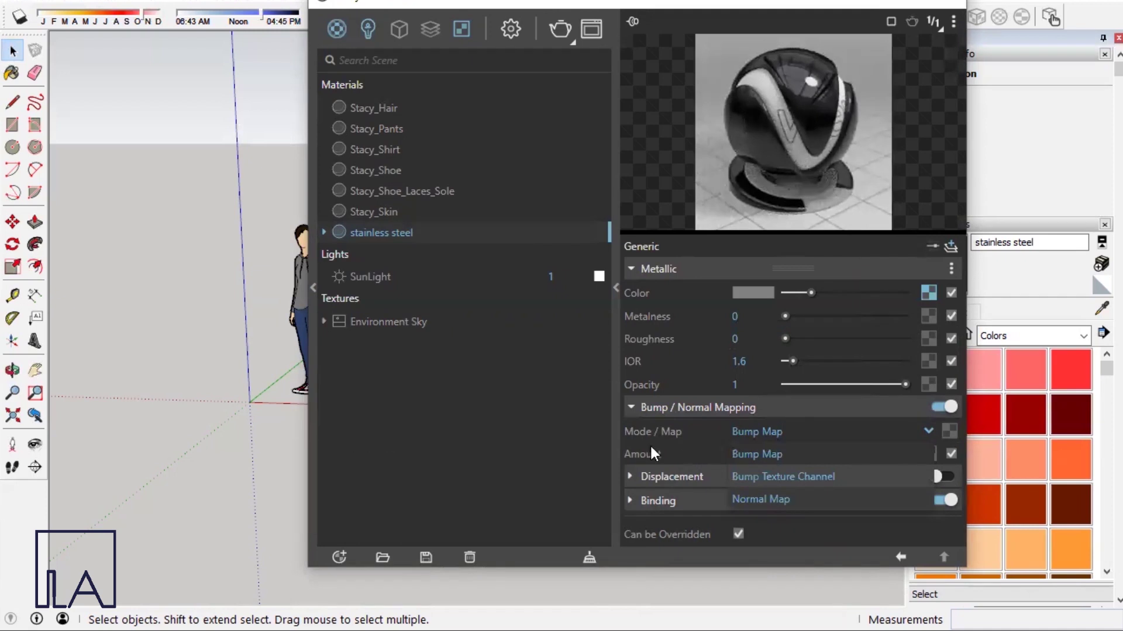
# Load MetalStainlessSteelBrushedElongated005_NRM16_4K_SPECULAR.tif as the Normal Map's Bitmap and return to the material settings.
pyautogui.click(942, 425)
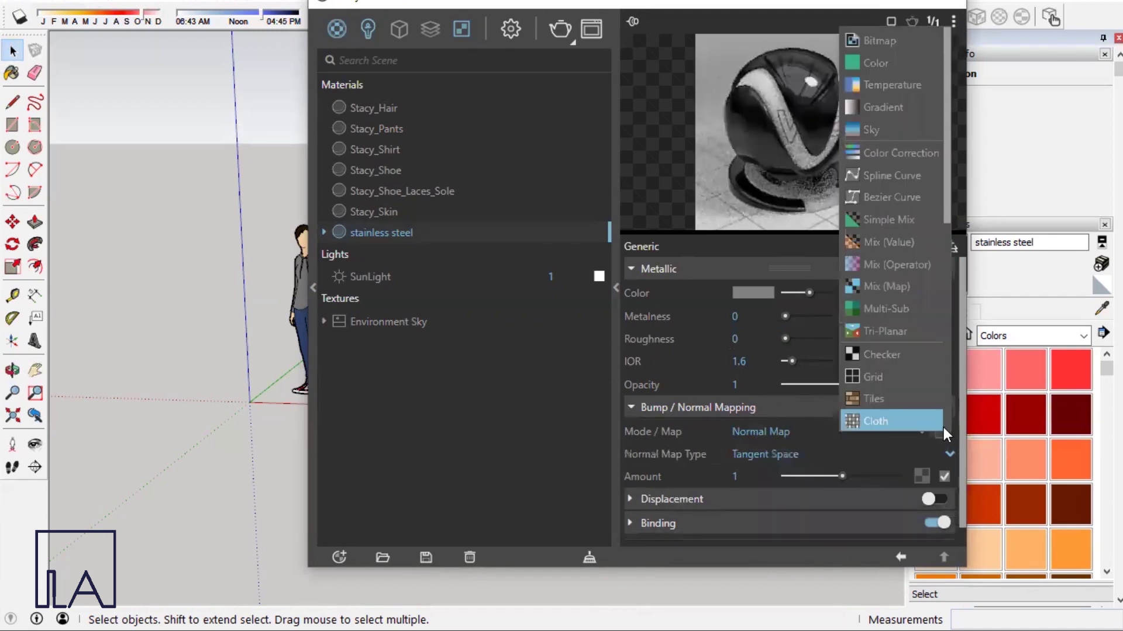
pyautogui.click(890, 31)
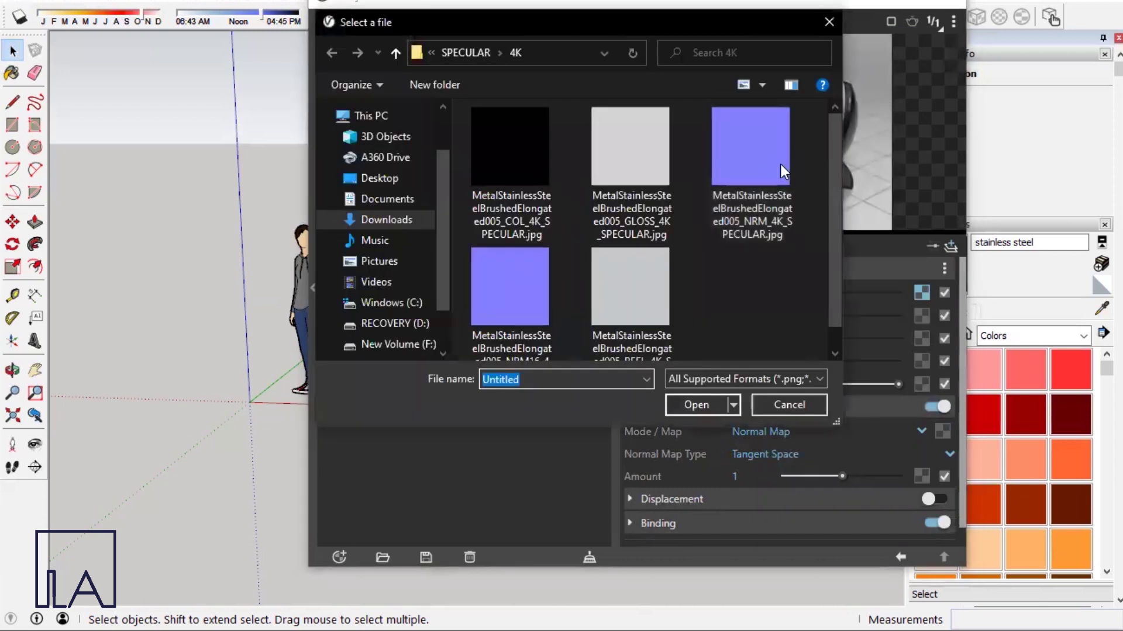
pyautogui.click(510, 287)
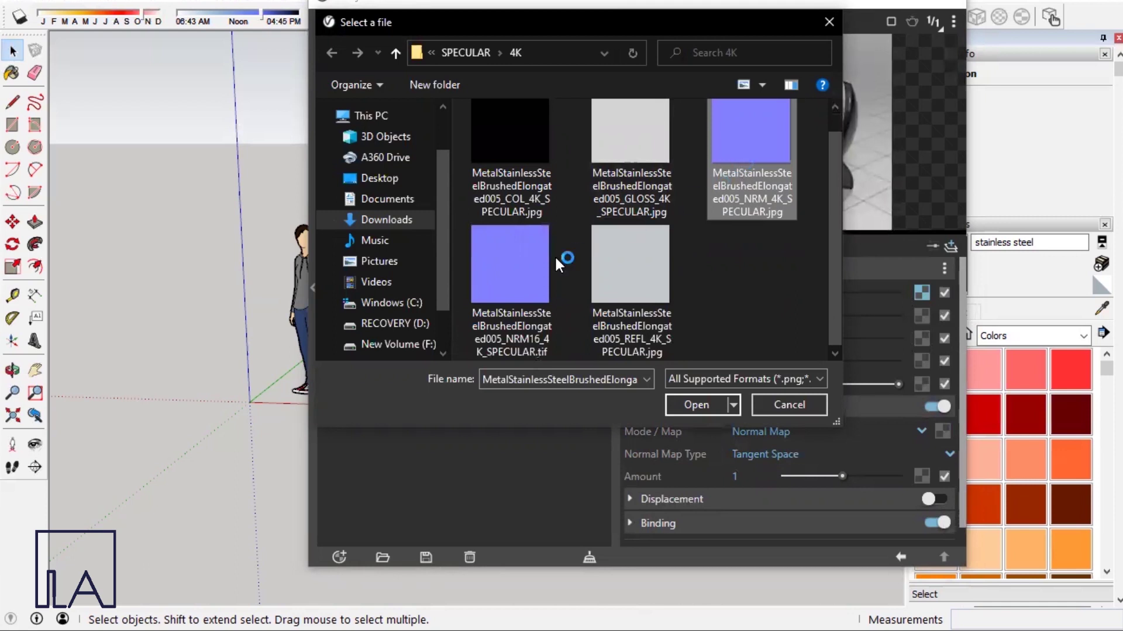
pyautogui.click(778, 180)
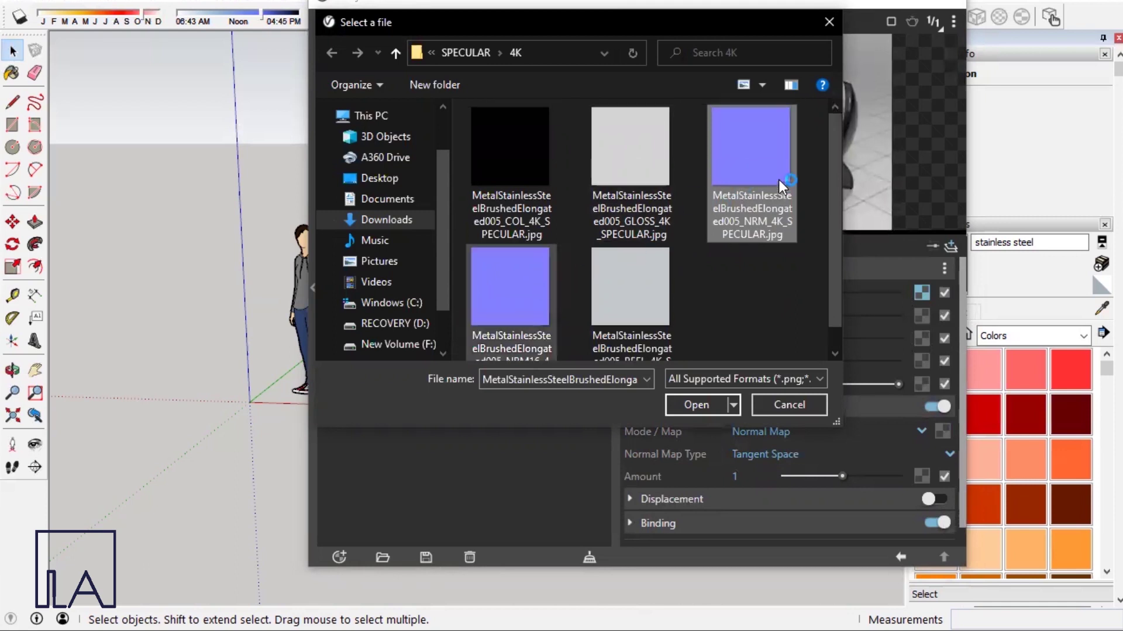
pyautogui.click(539, 295)
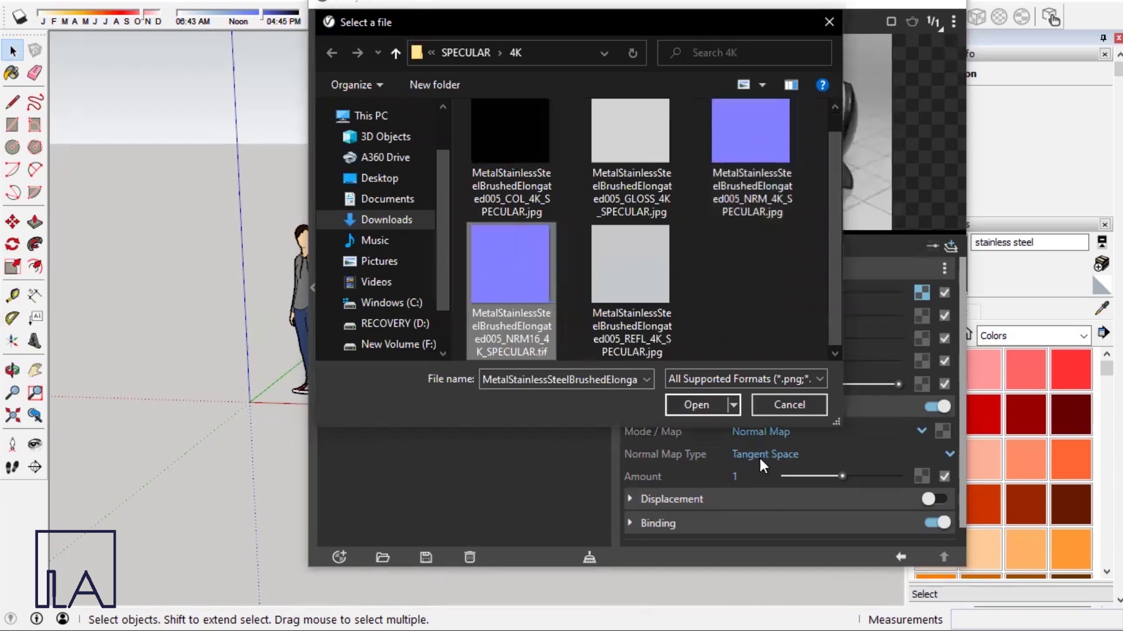
pyautogui.click(699, 405)
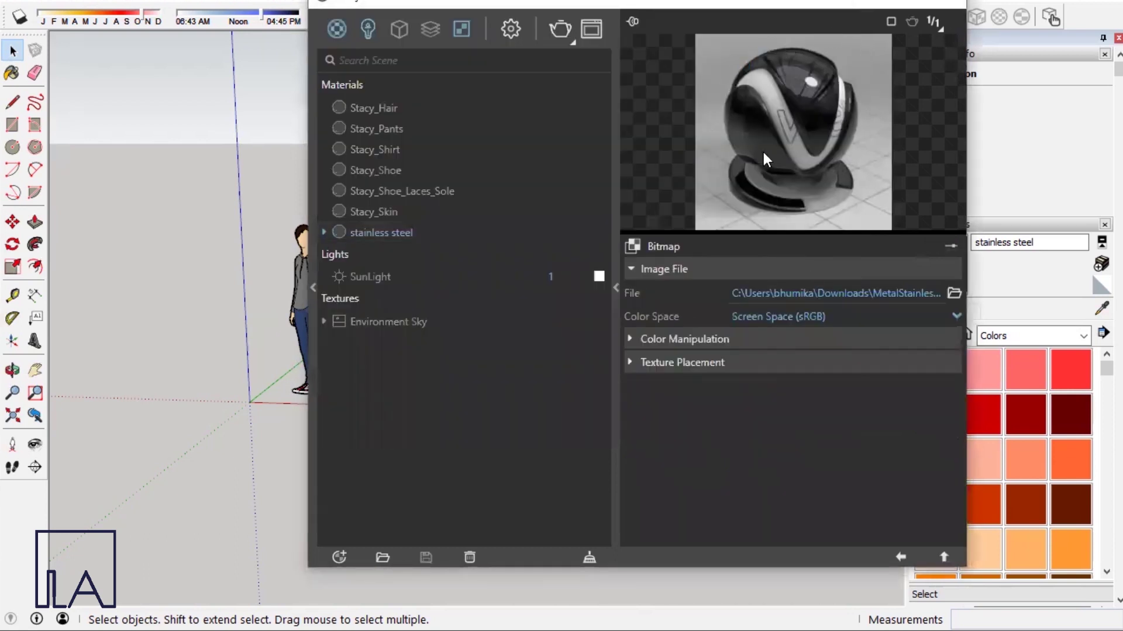
pyautogui.click(900, 557)
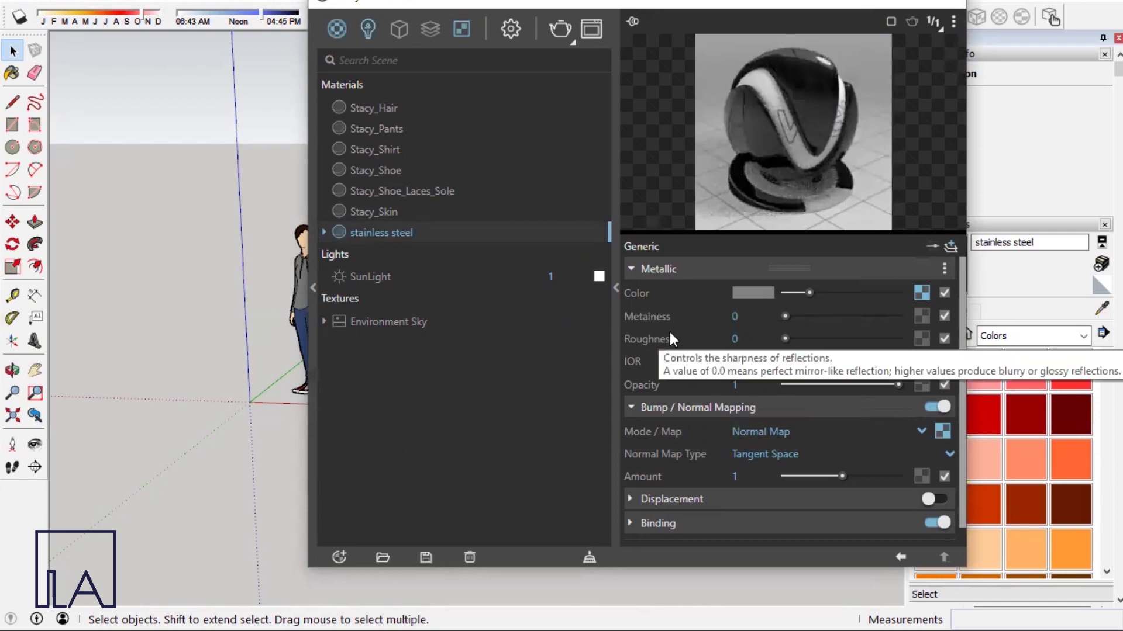
# Add a Reflection layer to the stainless steel material.
pyautogui.scroll(-1, 682, 386)
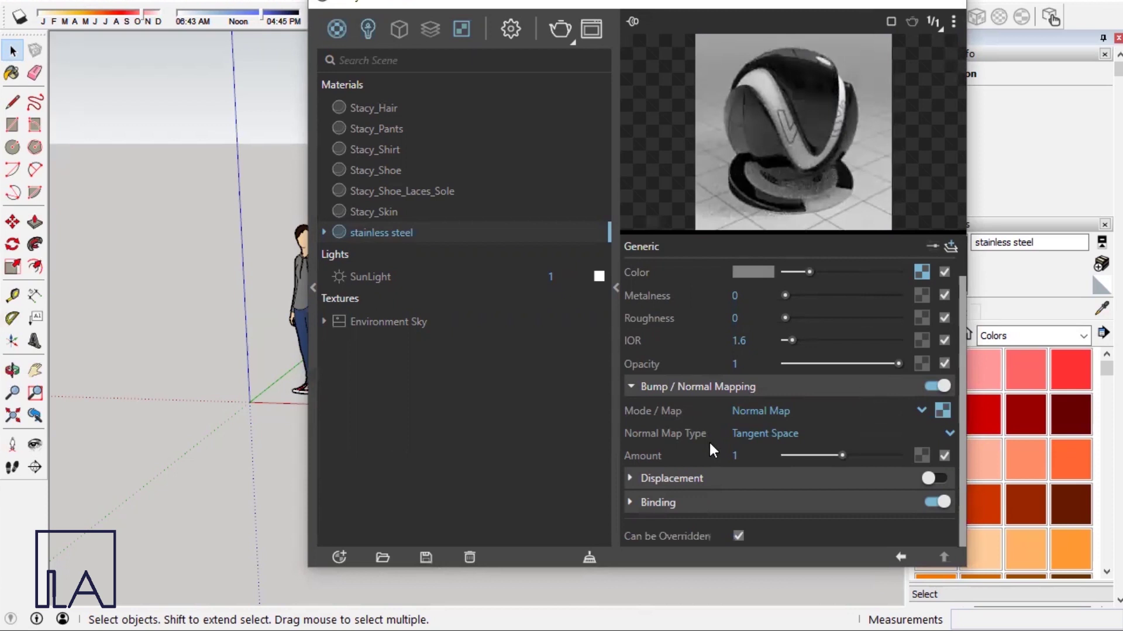
pyautogui.scroll(1, 710, 444)
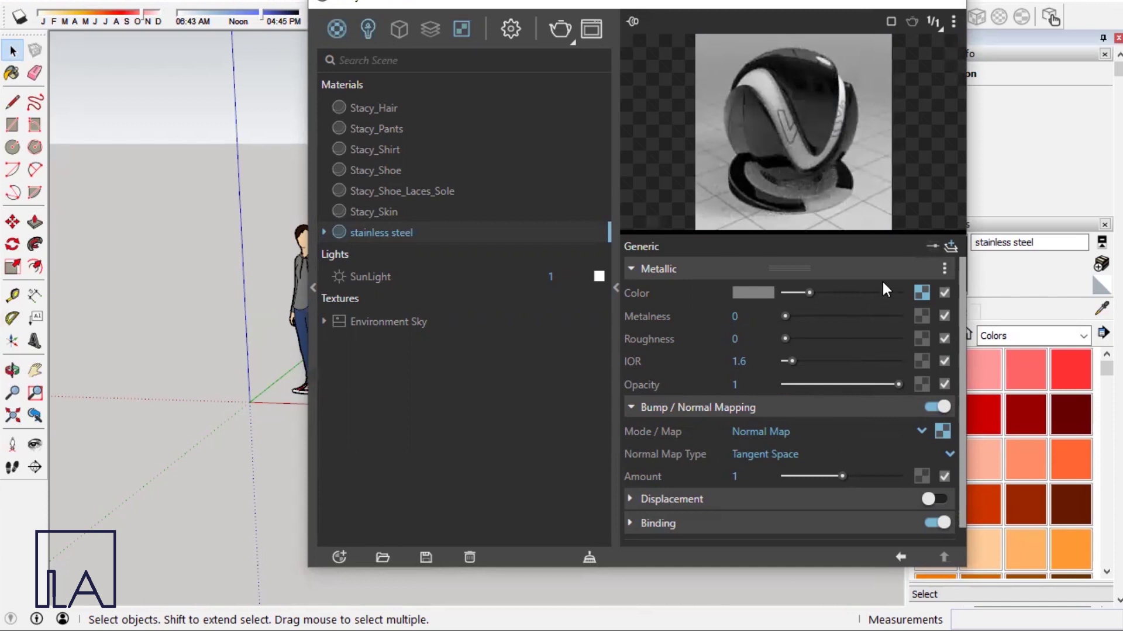
pyautogui.click(949, 246)
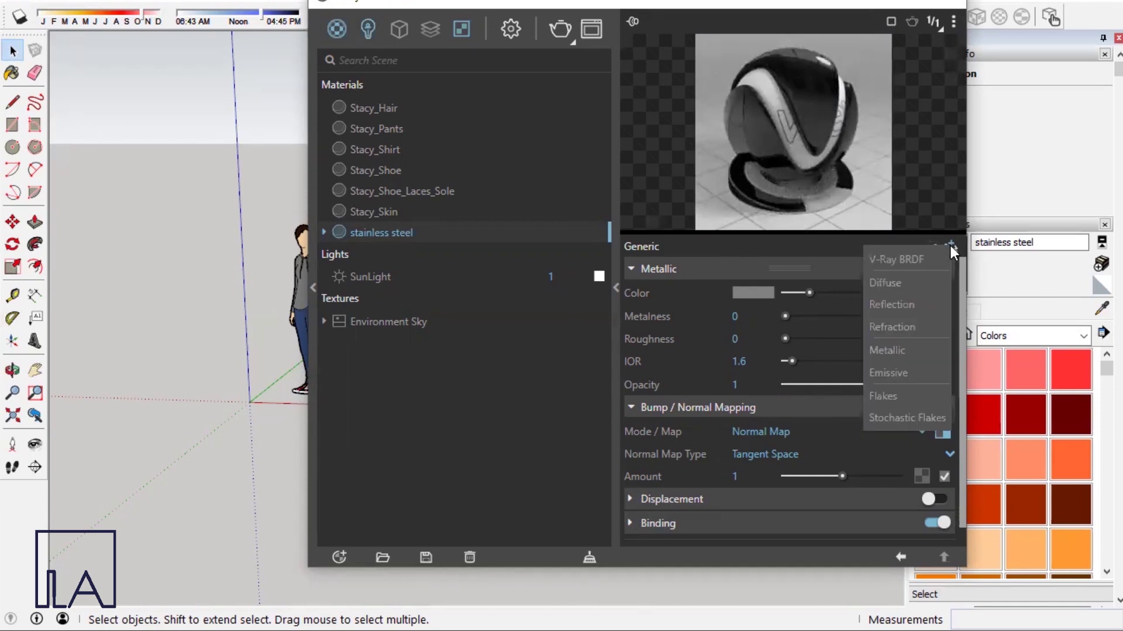
pyautogui.click(878, 302)
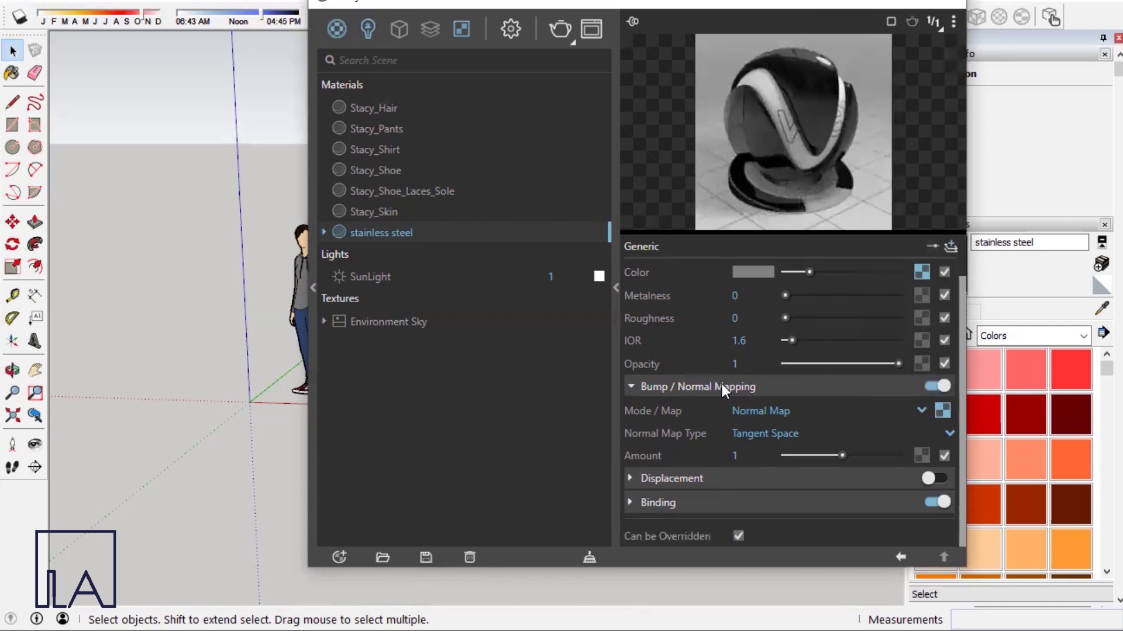
pyautogui.scroll(1, 673, 324)
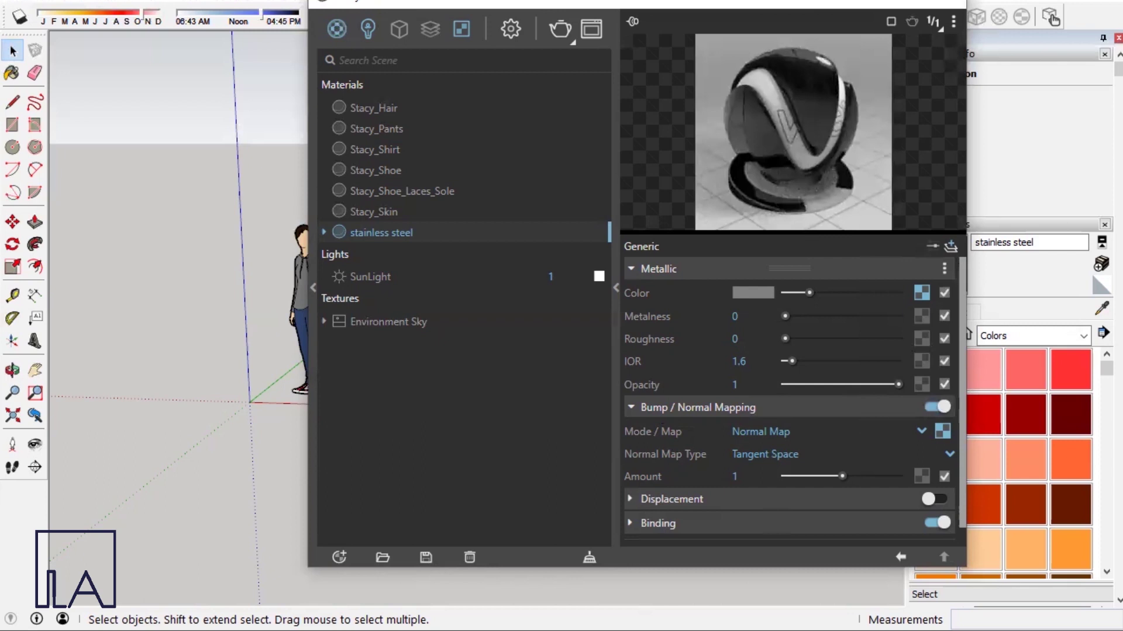
pyautogui.click(954, 244)
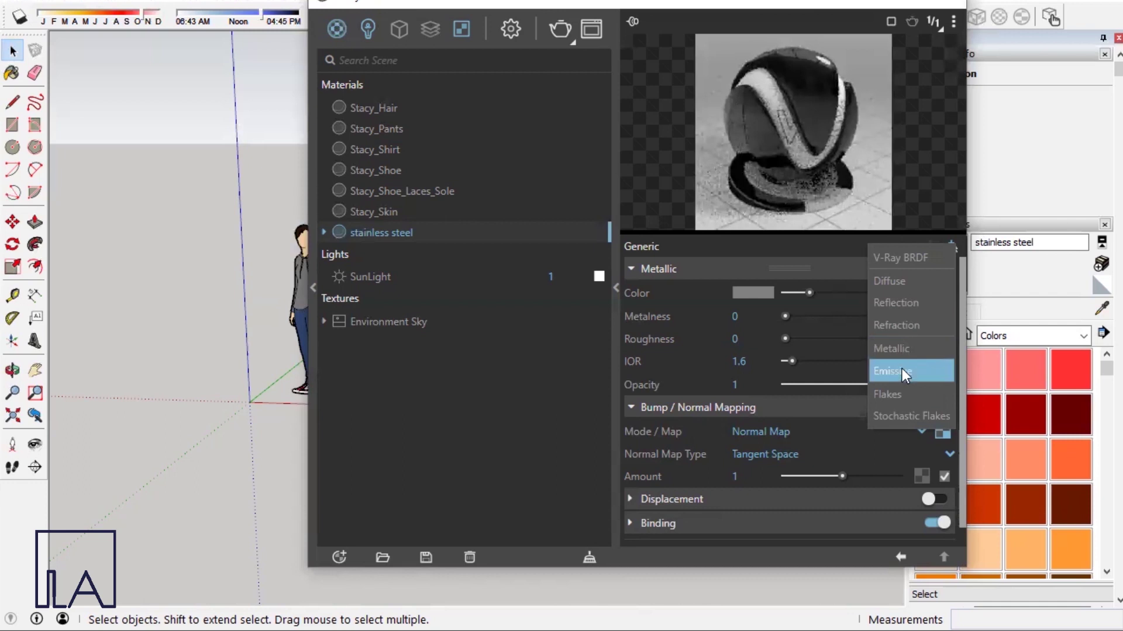
pyautogui.click(901, 303)
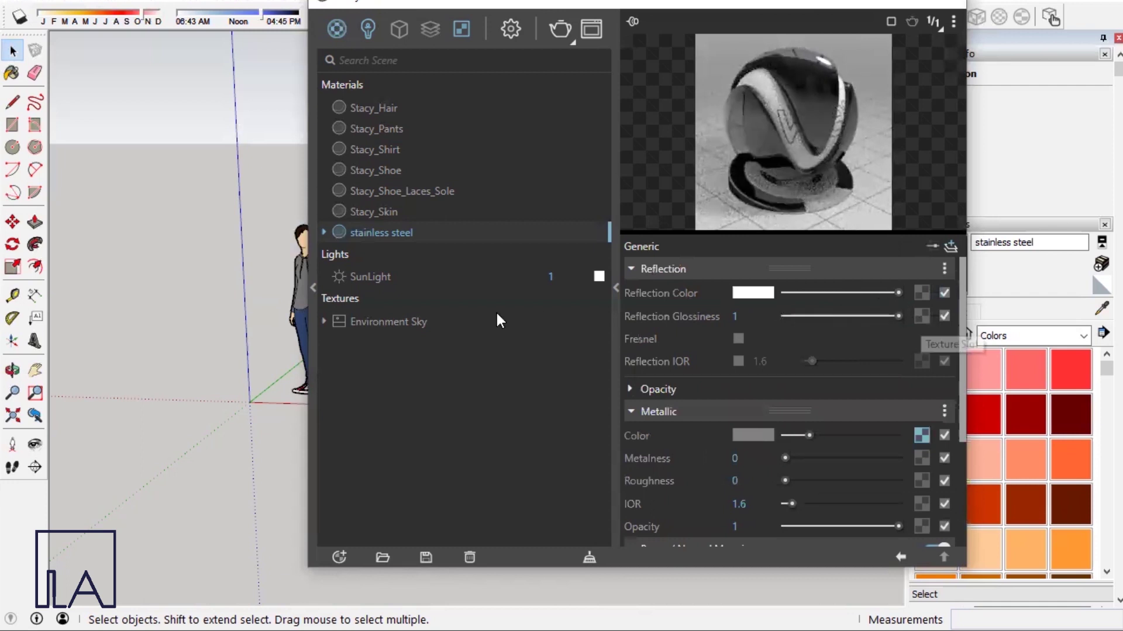
# Load MetalStainlessSteelBrushedElongated005_GLOSS_4K_SPECULAR.jpg as a Bitmap into the Reflection Glossiness slot and return to the material settings.
pyautogui.click(921, 317)
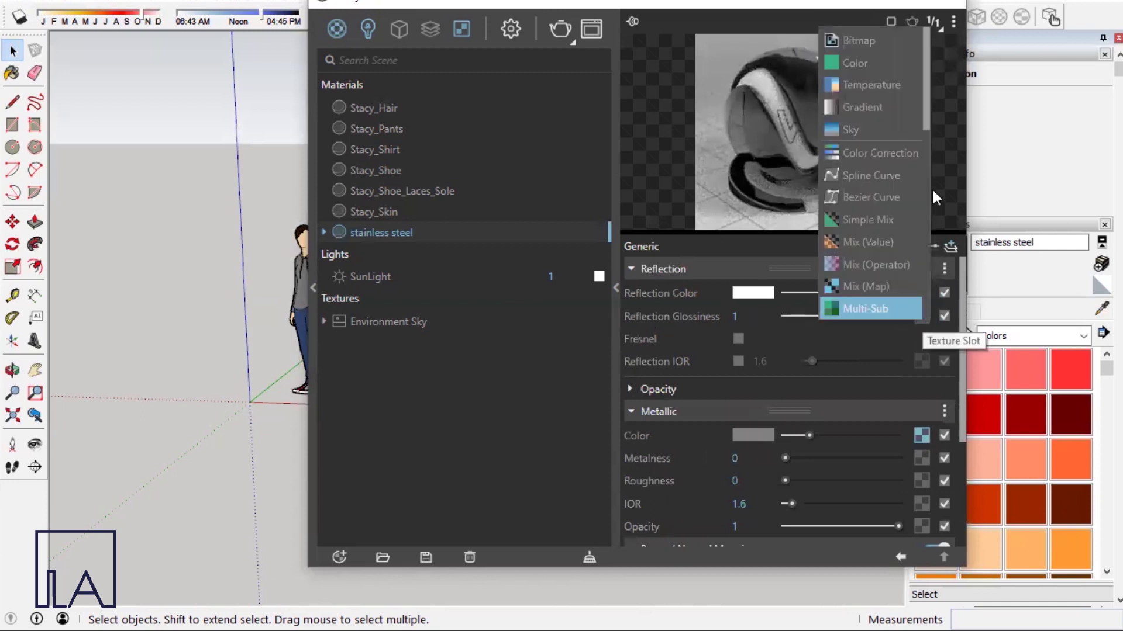
pyautogui.click(874, 40)
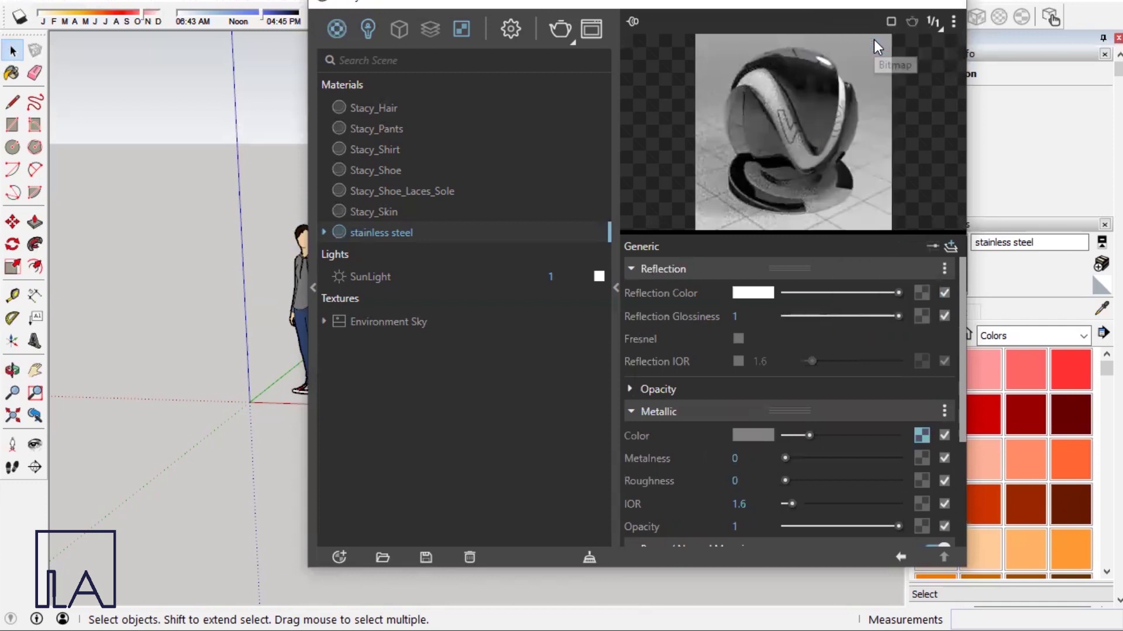
pyautogui.click(628, 135)
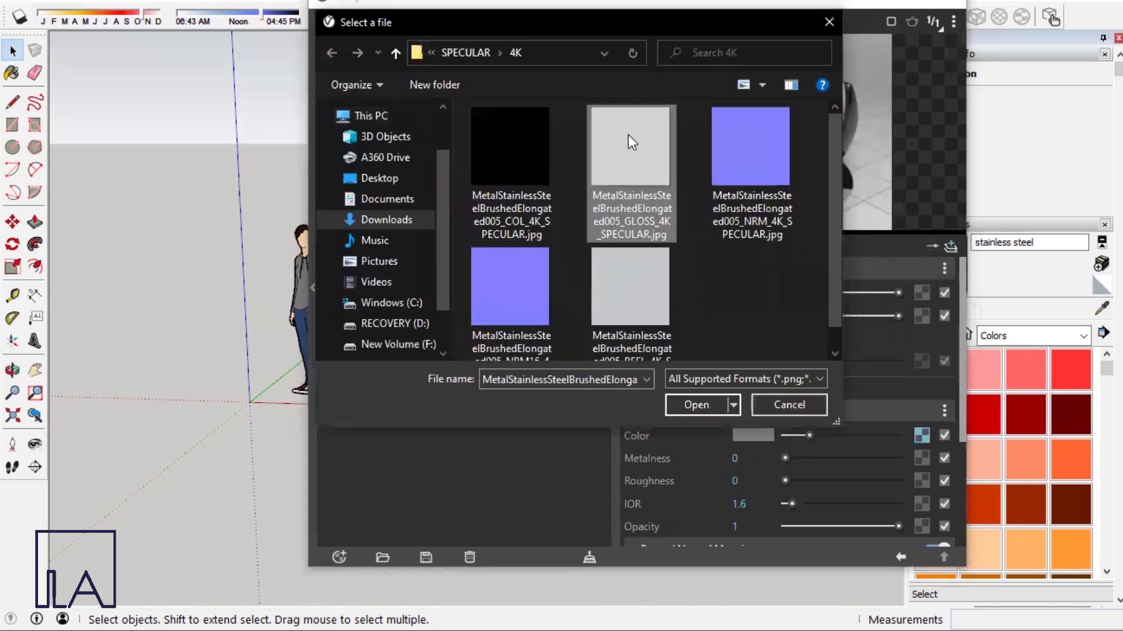
pyautogui.scroll(-1, 739, 318)
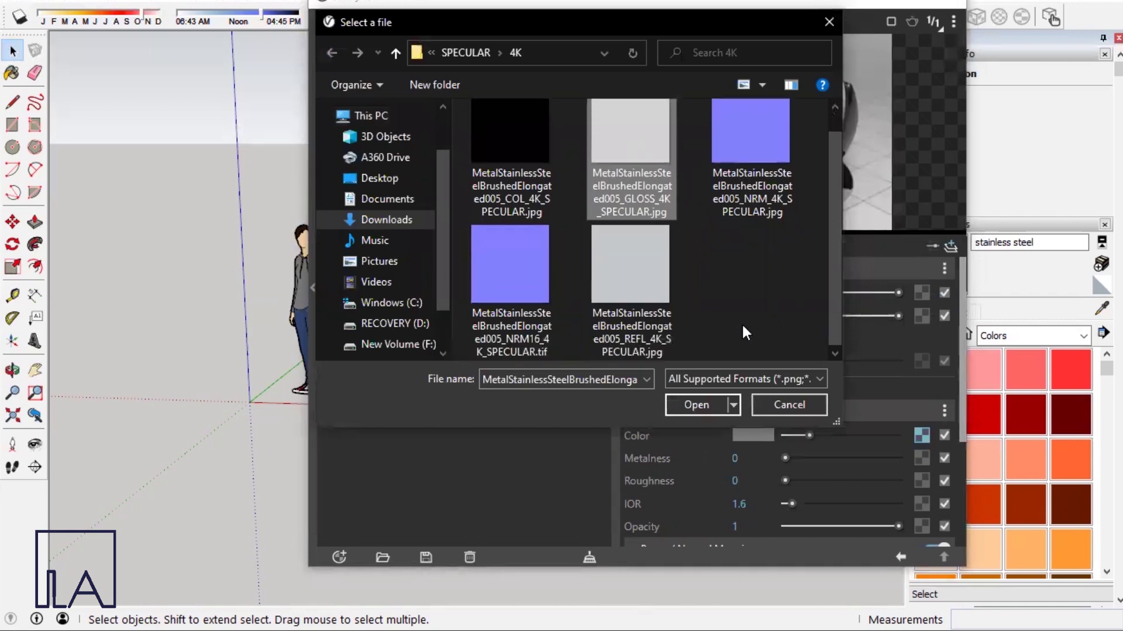
pyautogui.click(706, 405)
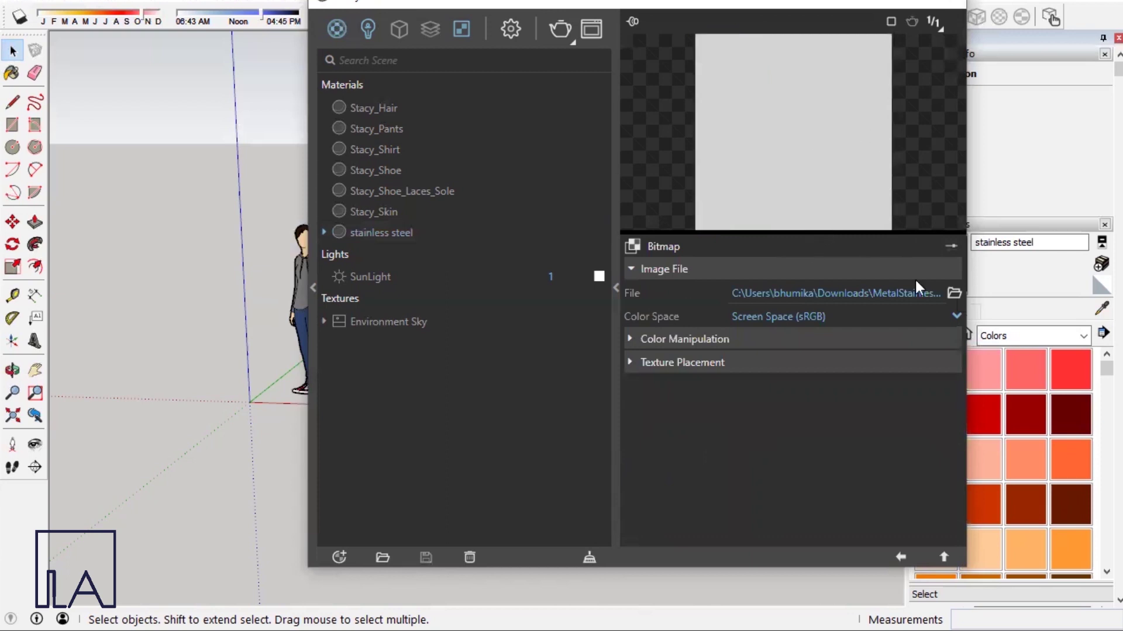
pyautogui.click(901, 558)
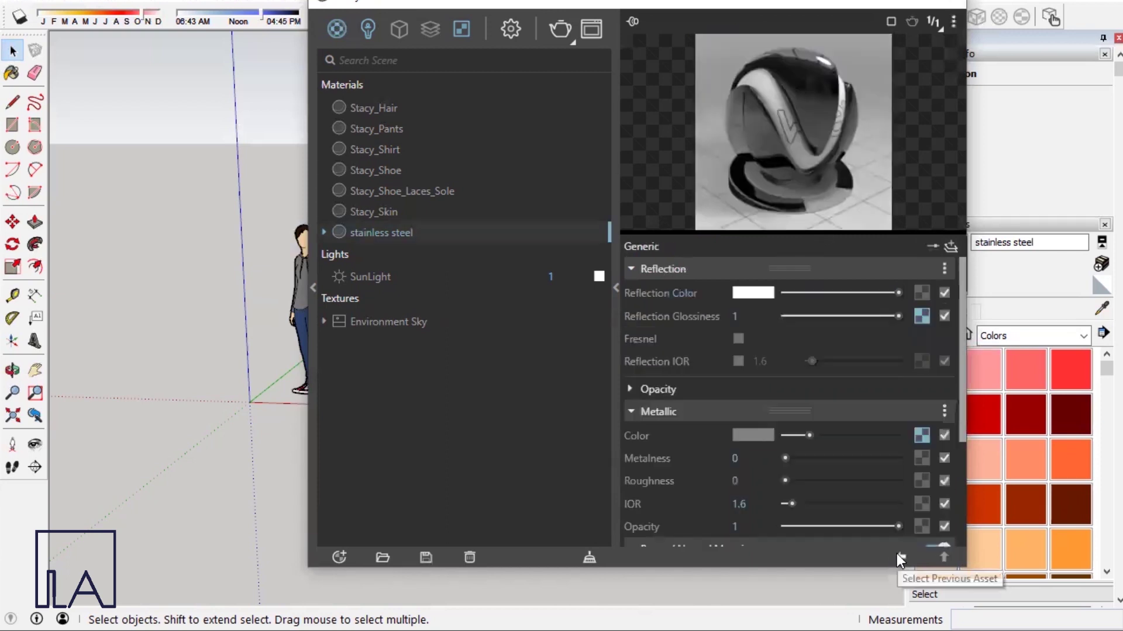
# Load MetalStainlessSteelBrushedElongated005_REFL_4K_SPECULAR.jpg as a Bitmap into the Reflection Color slot and return to the material settings.
pyautogui.click(921, 292)
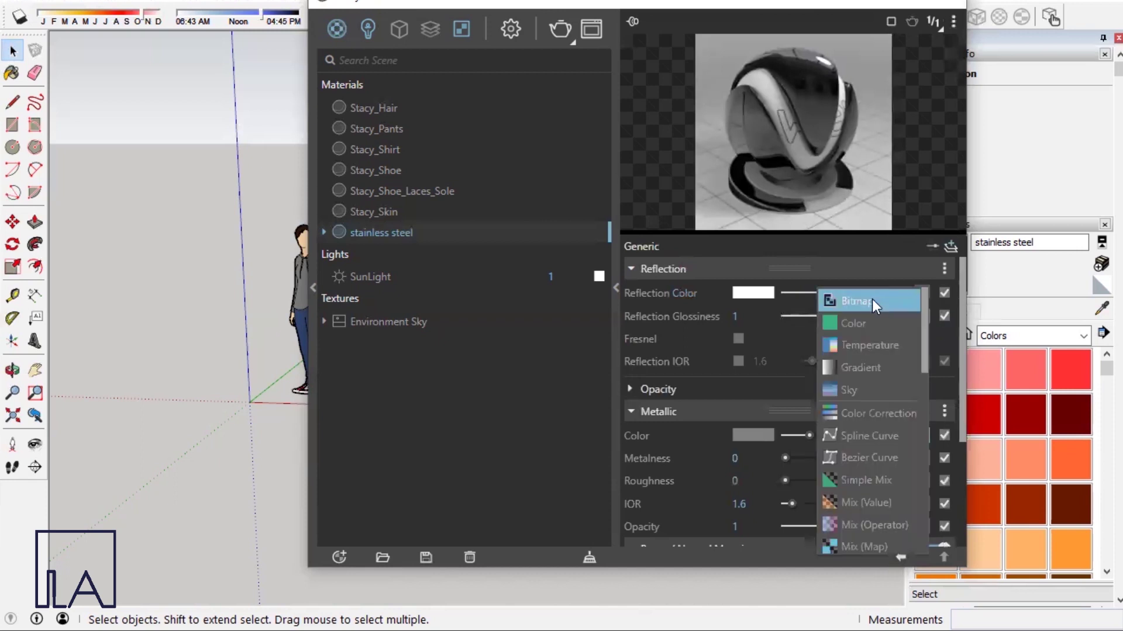
pyautogui.click(872, 298)
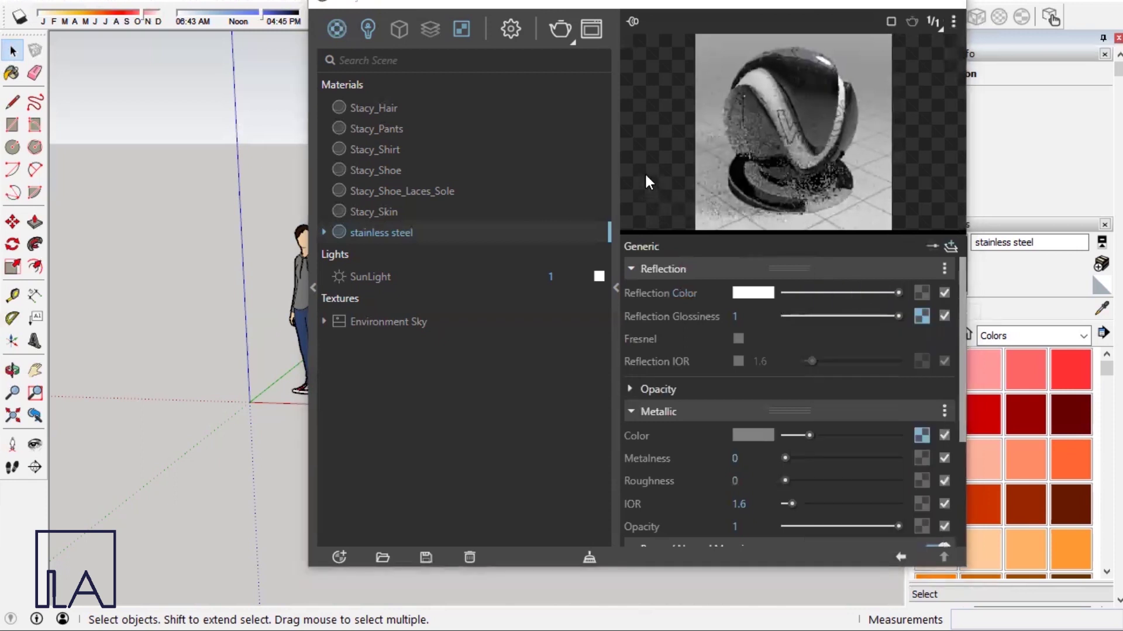
pyautogui.scroll(-1, 631, 264)
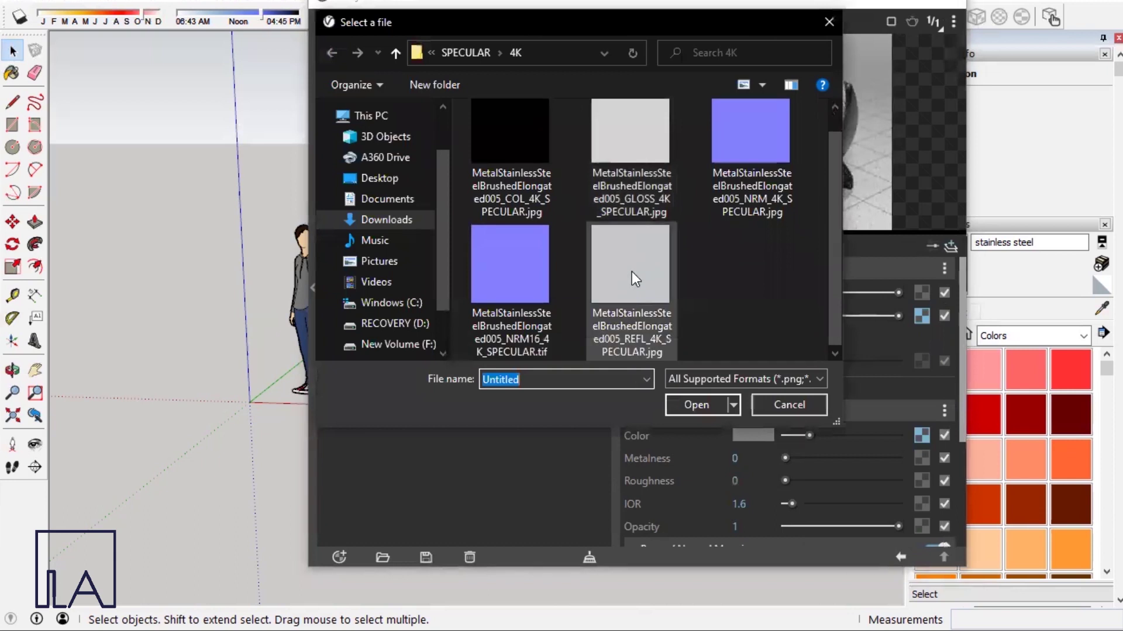
pyautogui.click(596, 287)
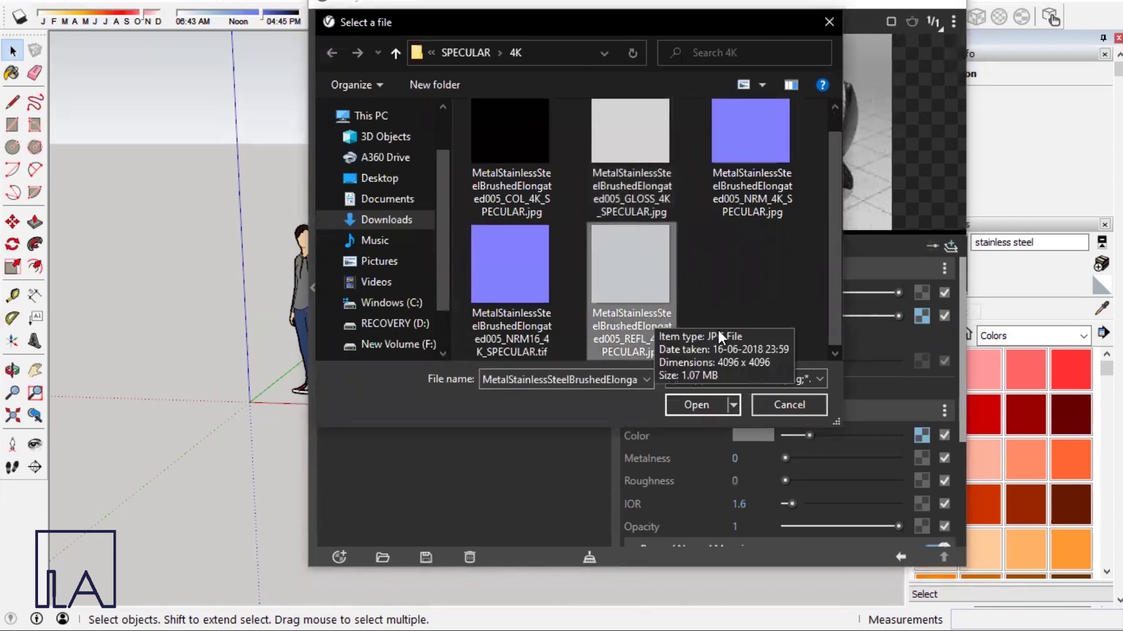
pyautogui.click(707, 403)
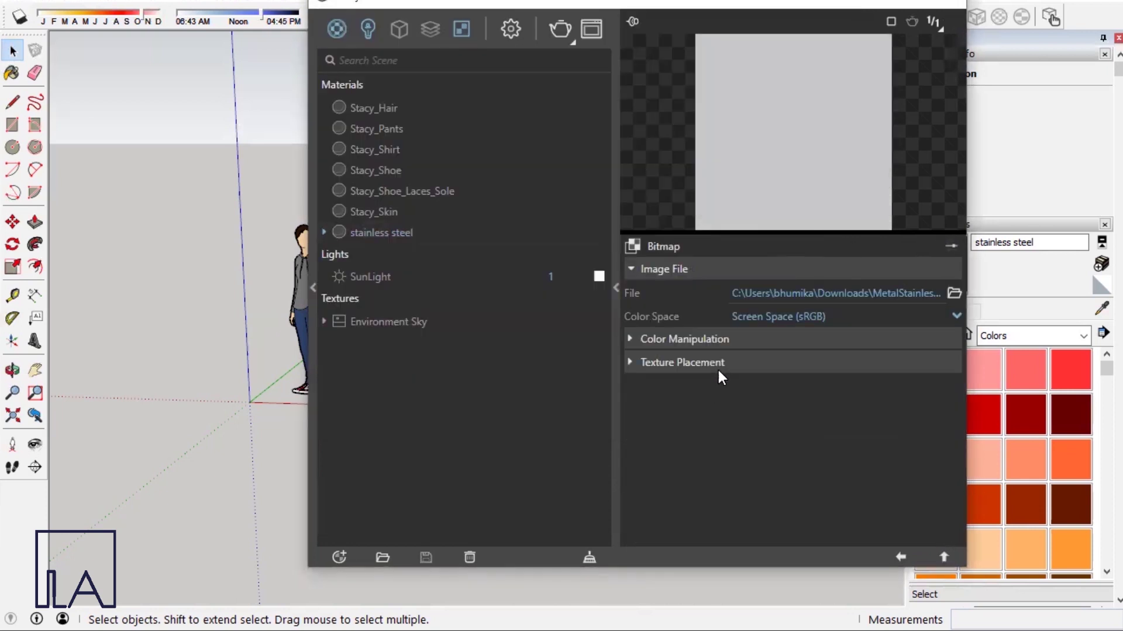
pyautogui.click(906, 556)
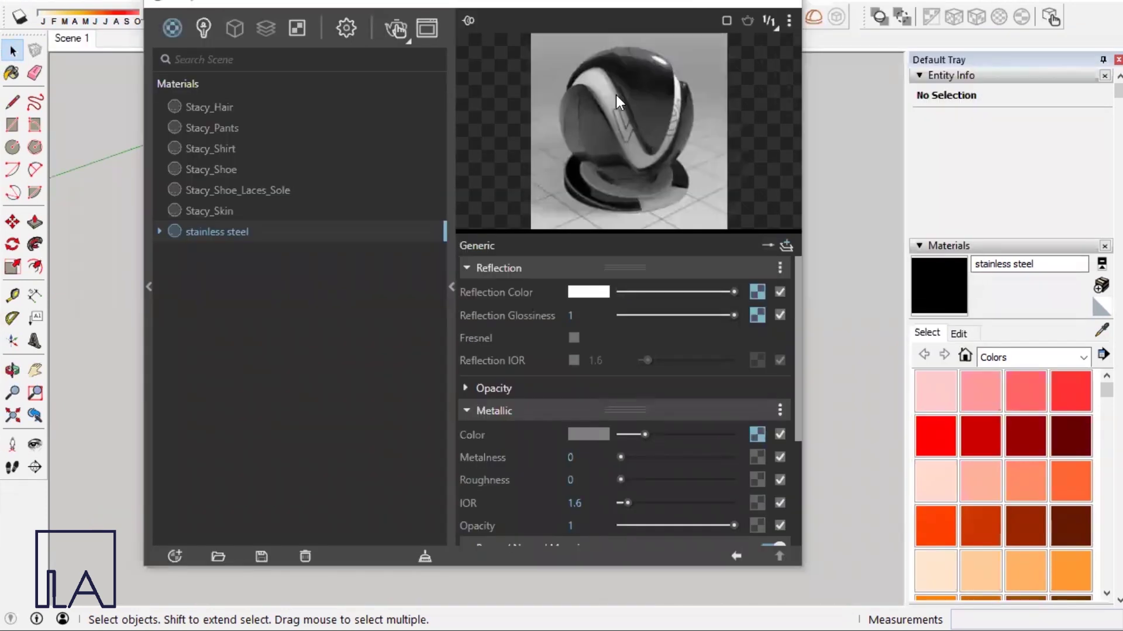
# Close the asset editor, open the large teapot's component for editing, and paint its body and handle with the stainless steel material.
pyautogui.click(775, 3)
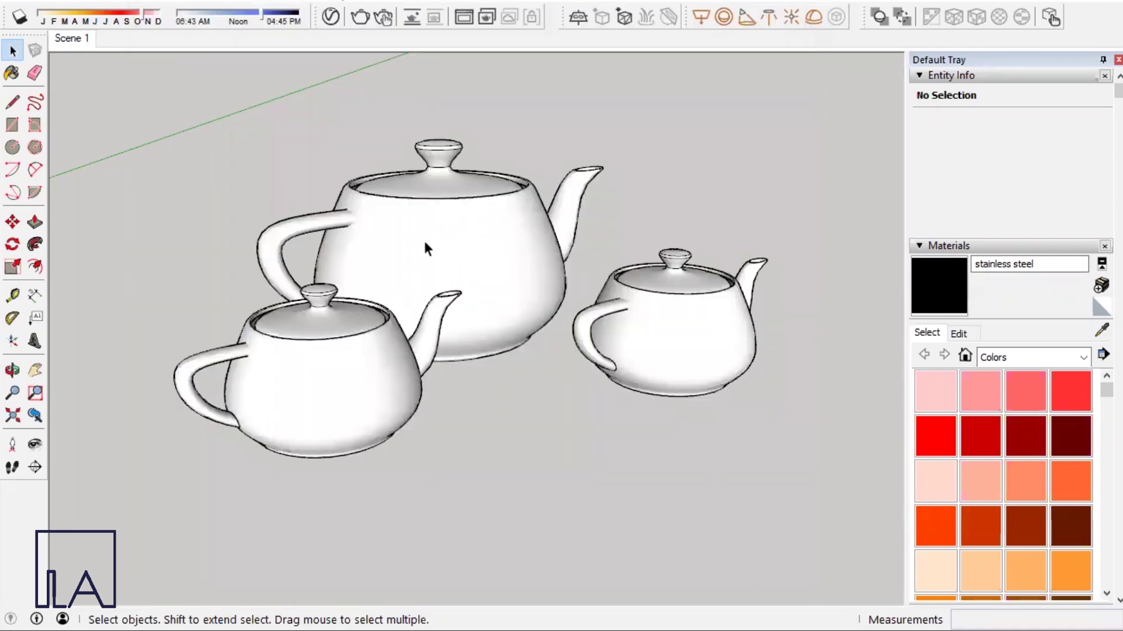
pyautogui.scroll(-3, 659, 389)
pyautogui.press('o')
pyautogui.moveTo(383, 388); pyautogui.dragTo(329, 395)
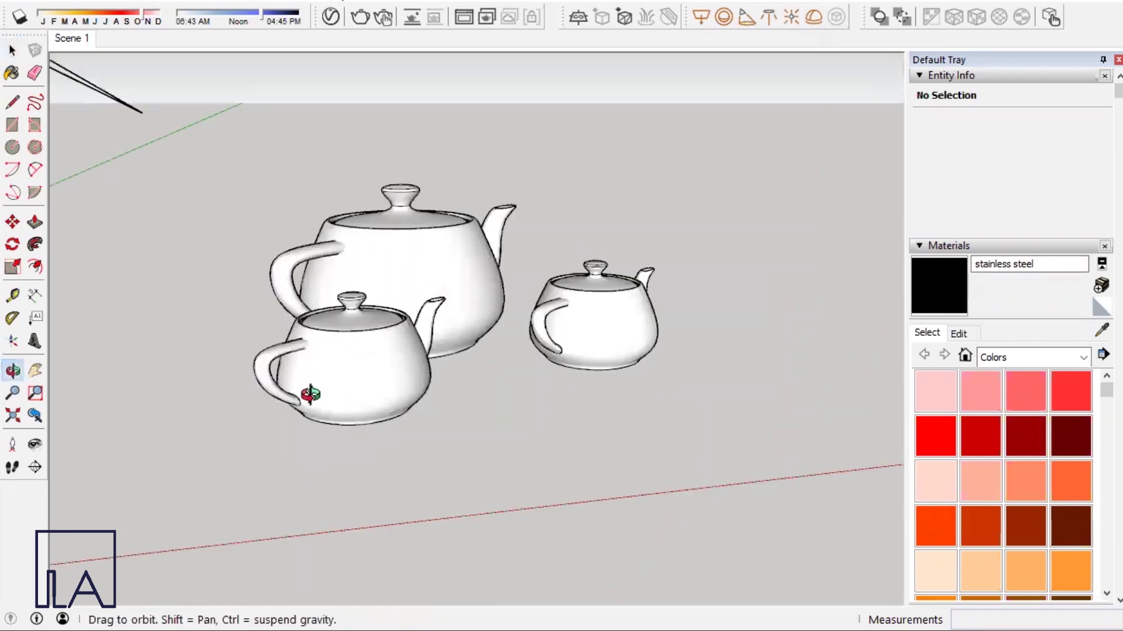
pyautogui.moveTo(413, 381); pyautogui.dragTo(278, 389)
pyautogui.press('space')
pyautogui.scroll(3, 318, 223)
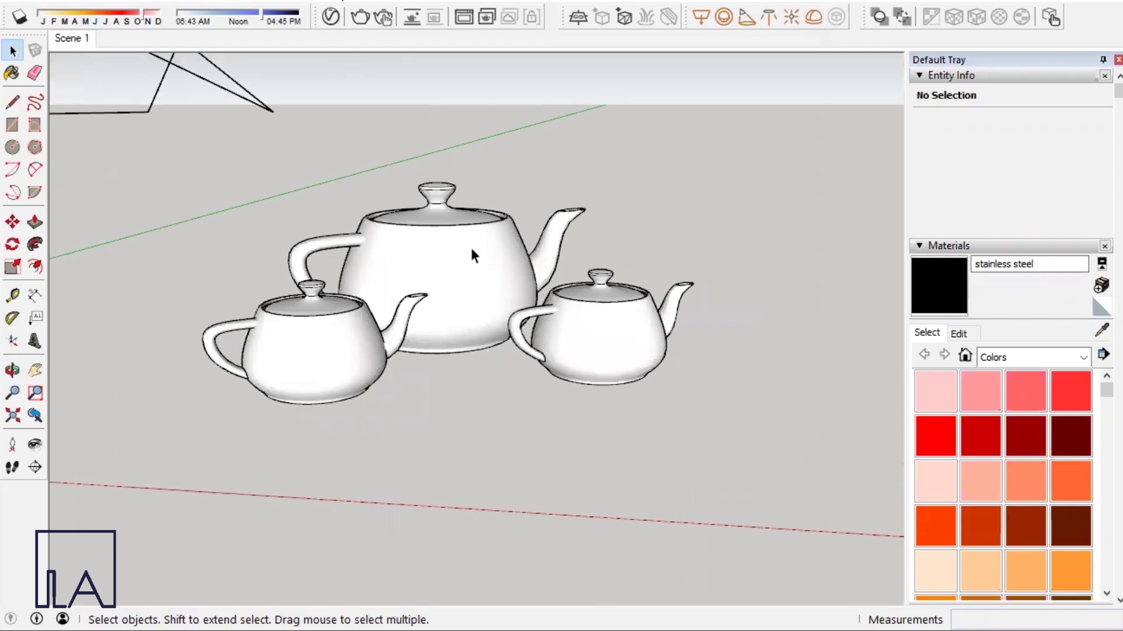
pyautogui.scroll(2, 451, 250)
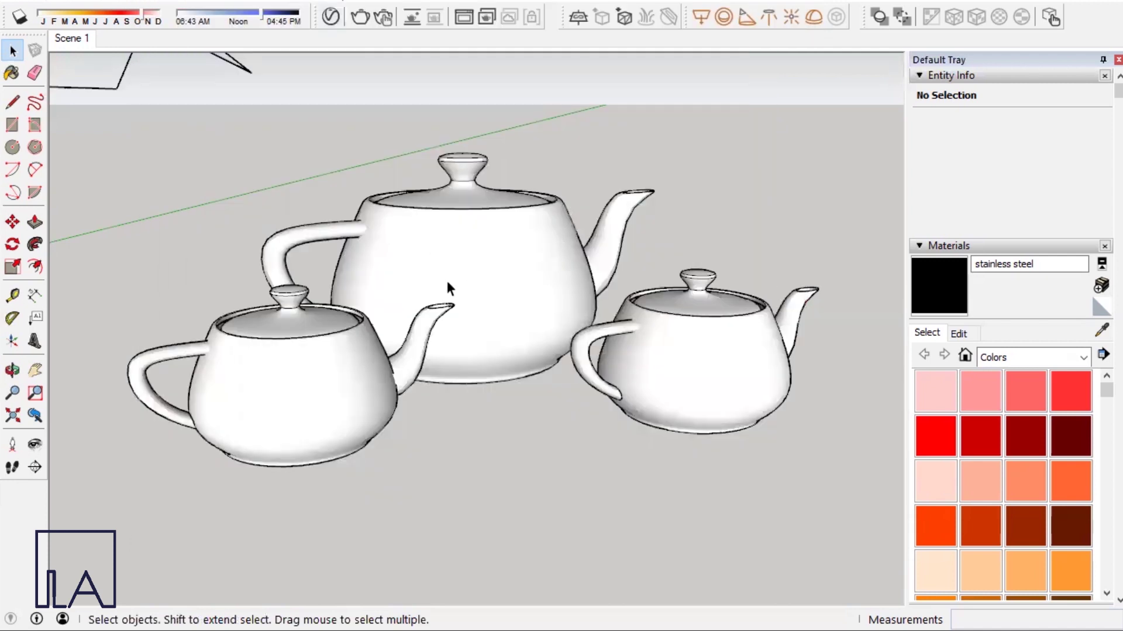
pyautogui.click(432, 277)
pyautogui.doubleClick(432, 277)
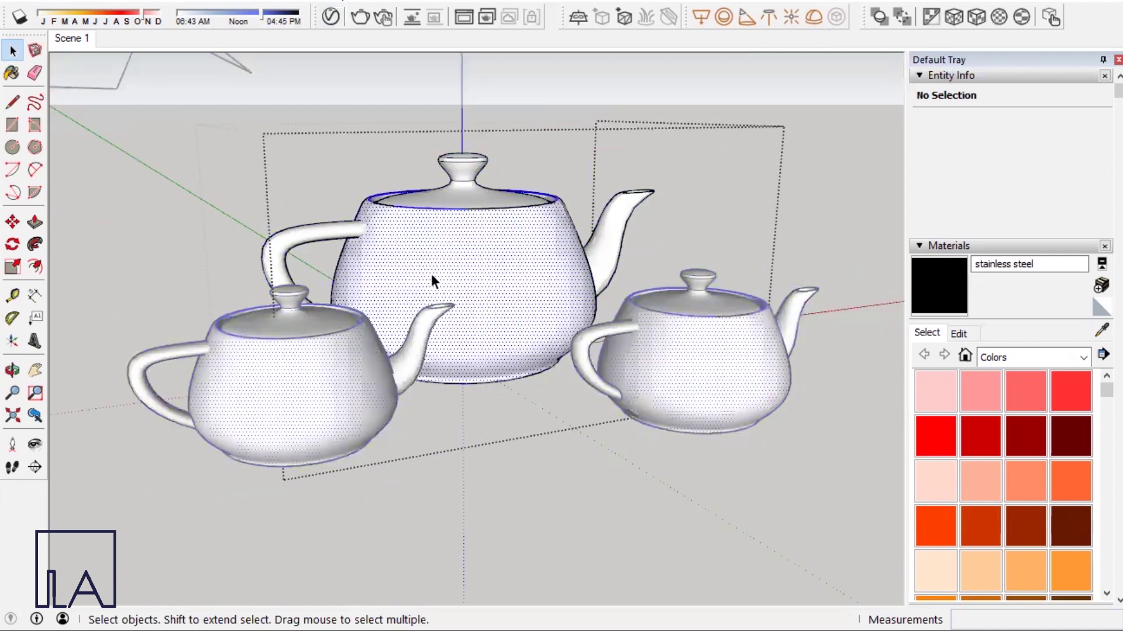
pyautogui.press('b')
pyautogui.hotkey('ctrl', 'a')
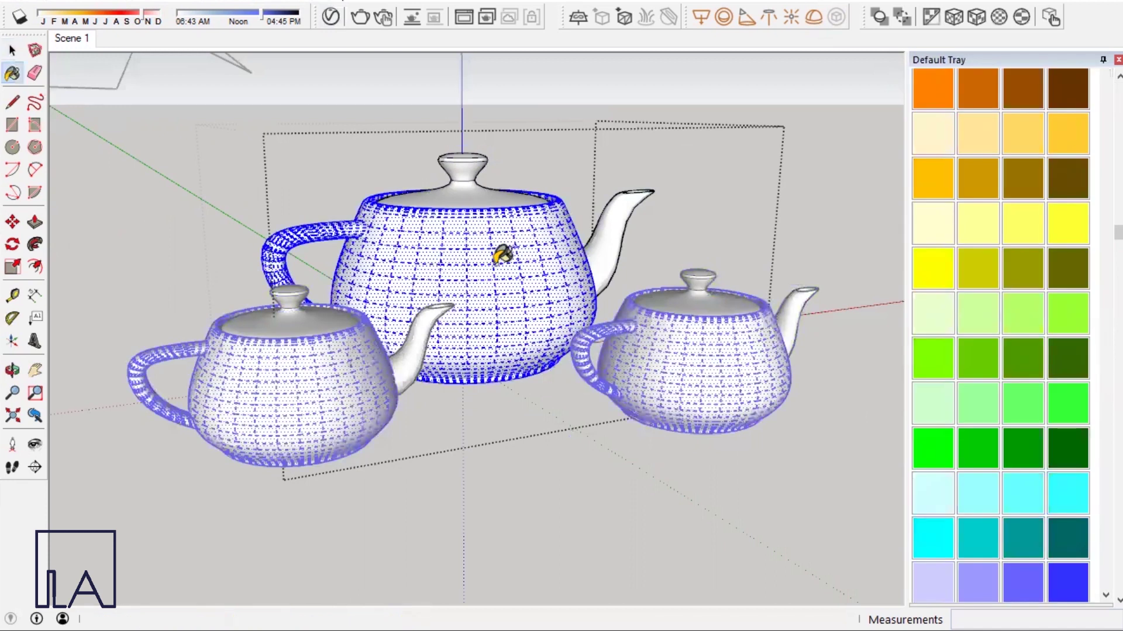
pyautogui.click(459, 225)
pyautogui.moveTo(457, 229); pyautogui.dragTo(470, 186, button='middle')
# Paint the teapot's lid and knob with the stainless steel material.
pyautogui.press('space')
pyautogui.click(469, 180)
pyautogui.press('b')
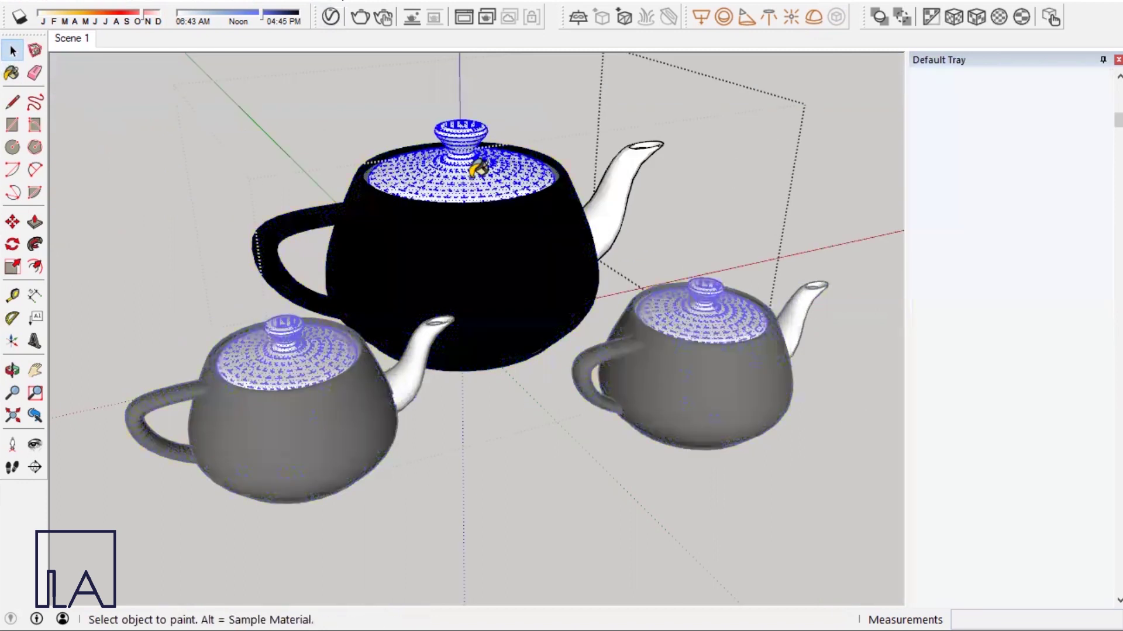
pyautogui.click(506, 175)
pyautogui.press('space')
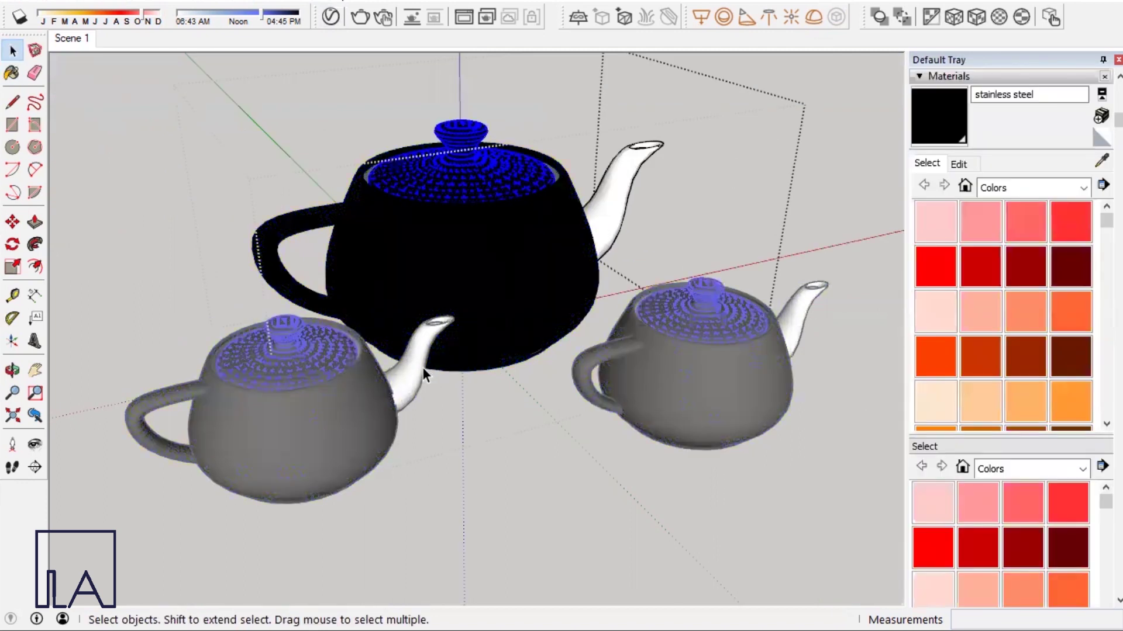
# Paint the teapot's spout with the stainless steel material and exit the component.
pyautogui.click(619, 203)
pyautogui.press('b')
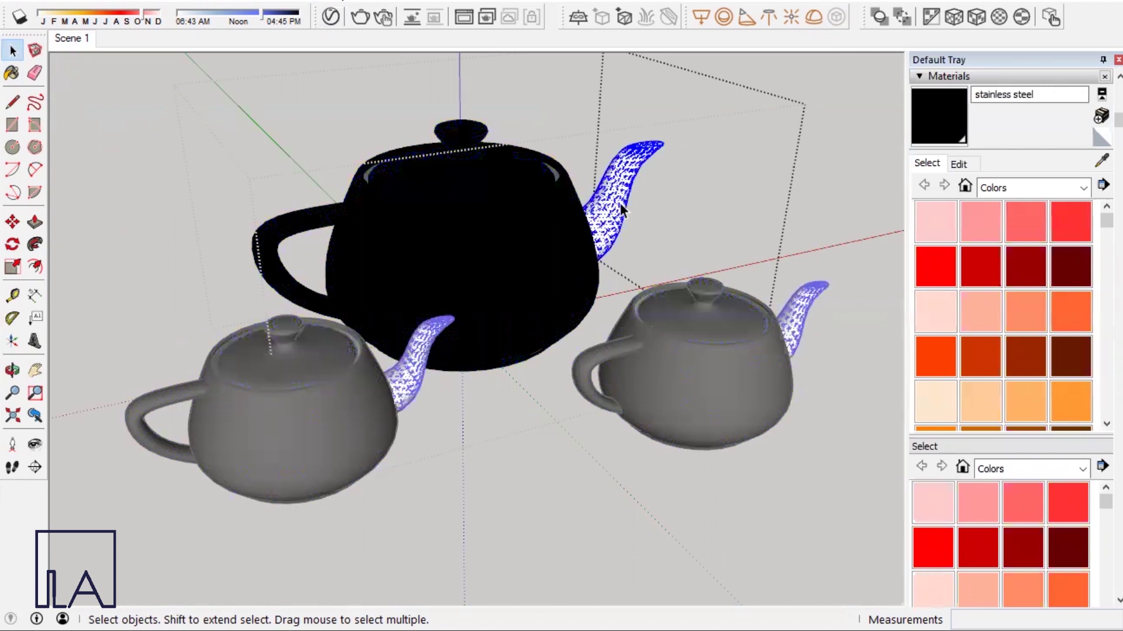
pyautogui.click(608, 237)
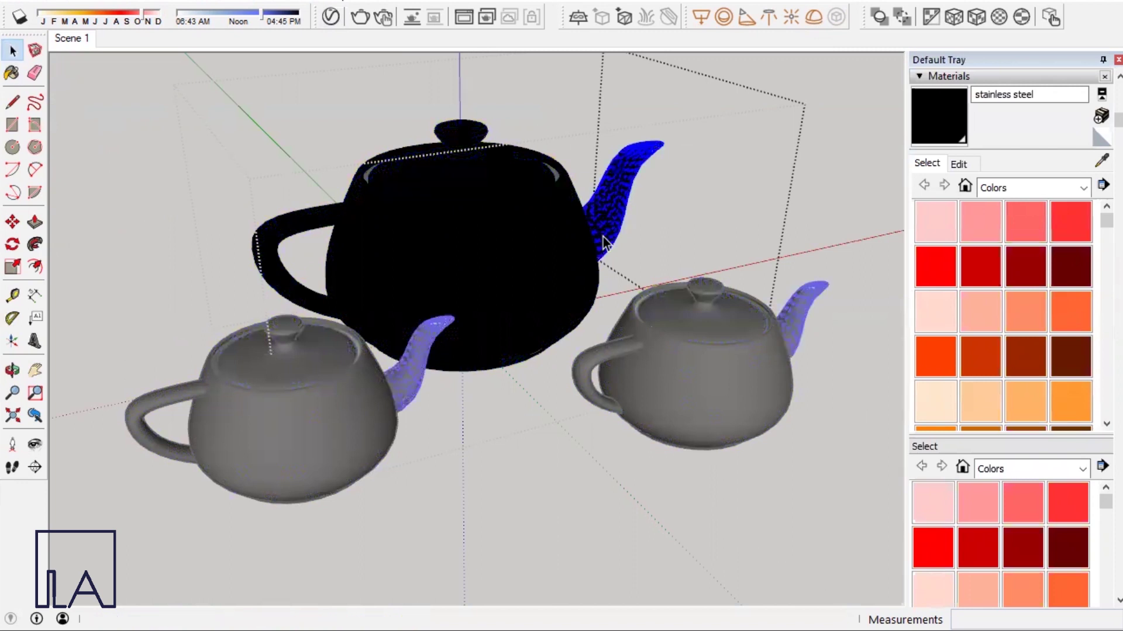
pyautogui.press('space')
pyautogui.press('Escape')
pyautogui.moveTo(441, 434); pyautogui.dragTo(454, 347, button='middle')
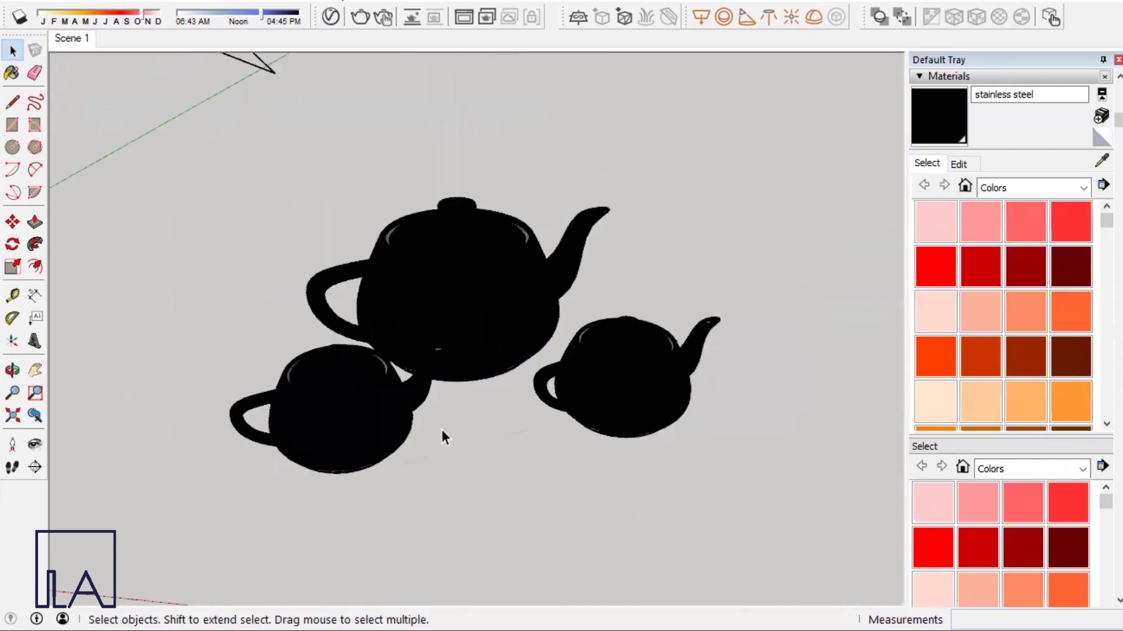
# Restore the Scene 1 camera view and start a V-Ray interactive render of the teapots.
pyautogui.click(67, 35)
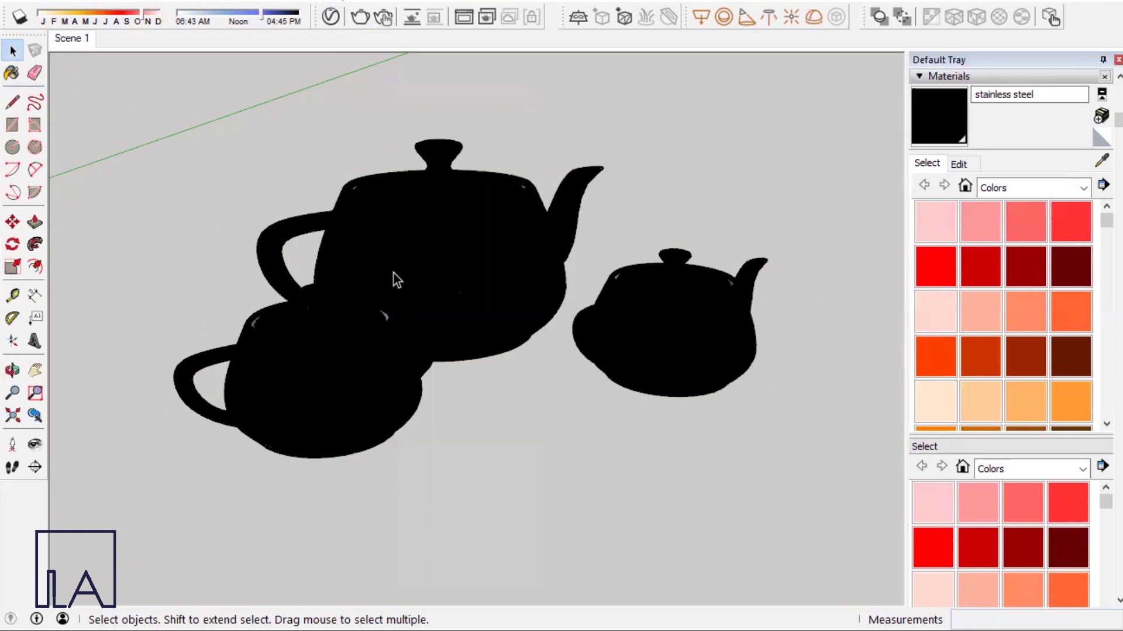
pyautogui.scroll(-5, 445, 351)
pyautogui.moveTo(561, 401); pyautogui.dragTo(424, 363, button='middle')
pyautogui.moveTo(389, 293); pyautogui.dragTo(562, 404, button='middle')
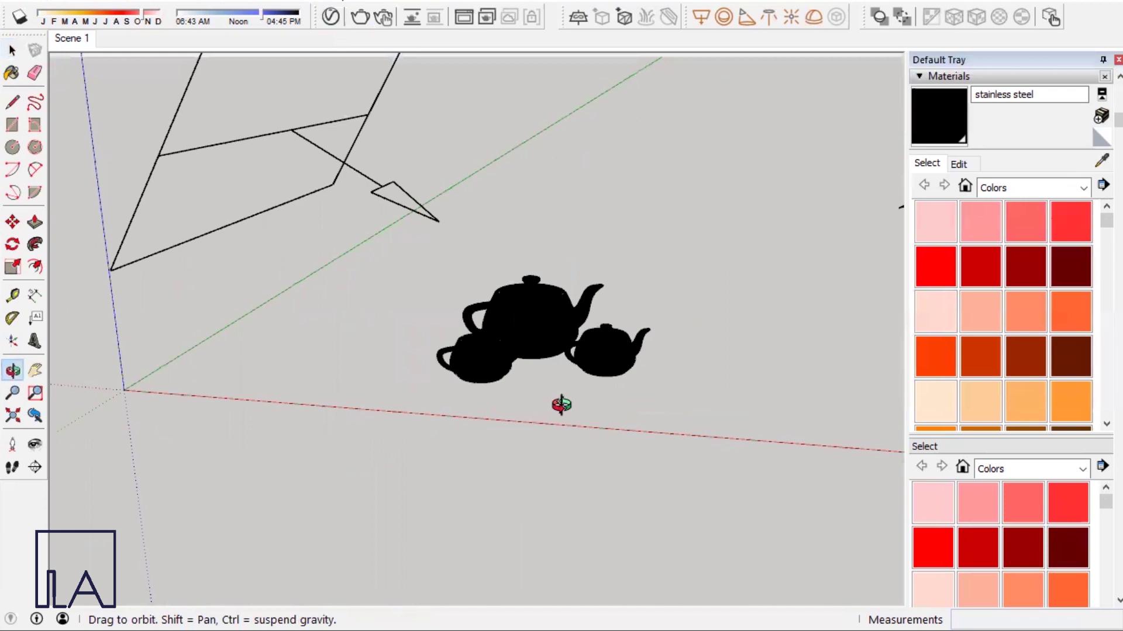
pyautogui.click(78, 38)
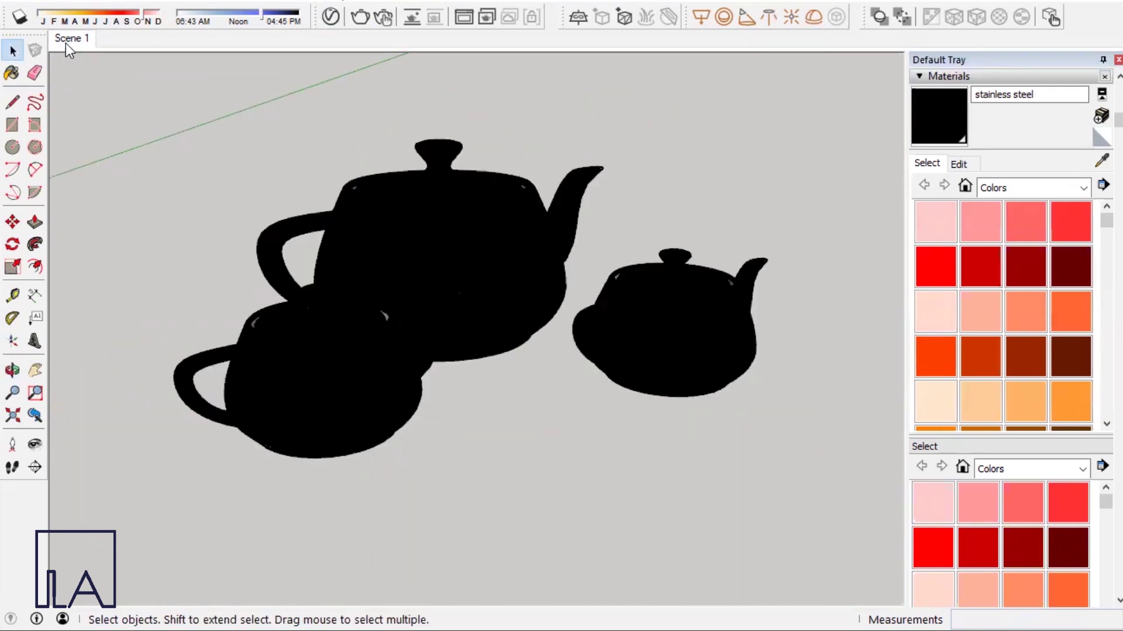
pyautogui.click(384, 18)
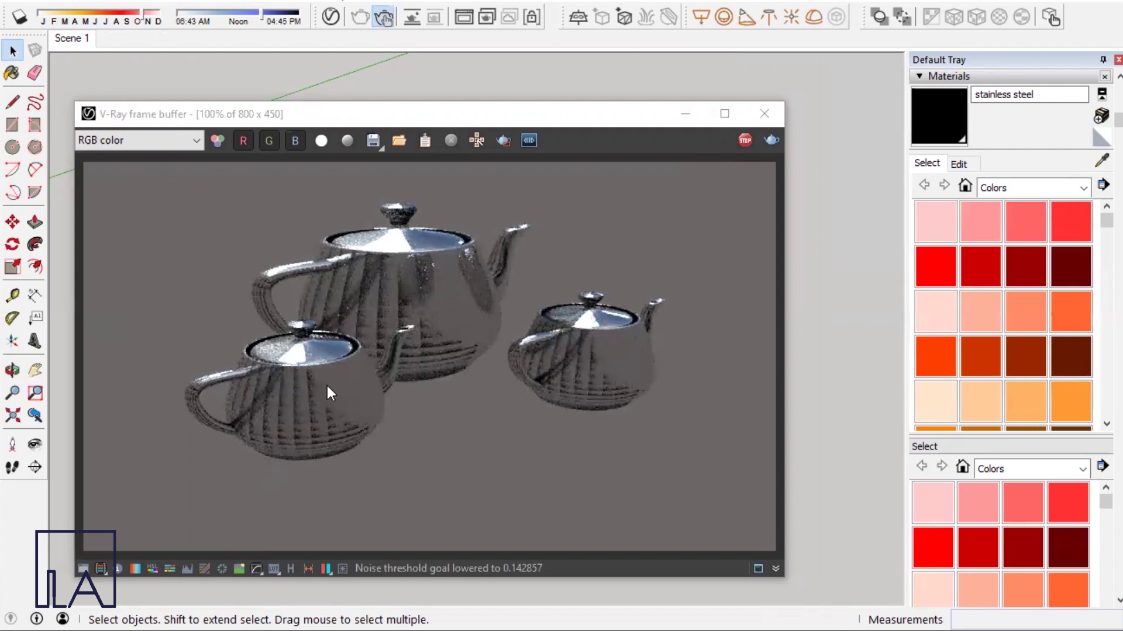
# Examine the steel surface of the front teapot up close in the frame buffer and stop the render.
pyautogui.scroll(1, 304, 435)
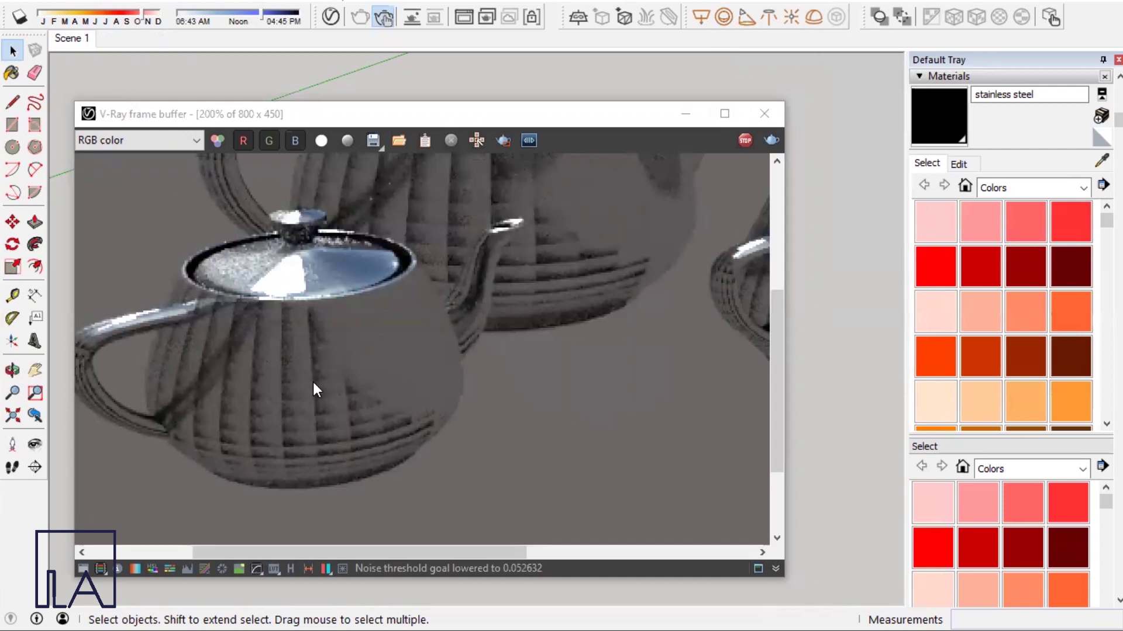
pyautogui.scroll(-1, 314, 386)
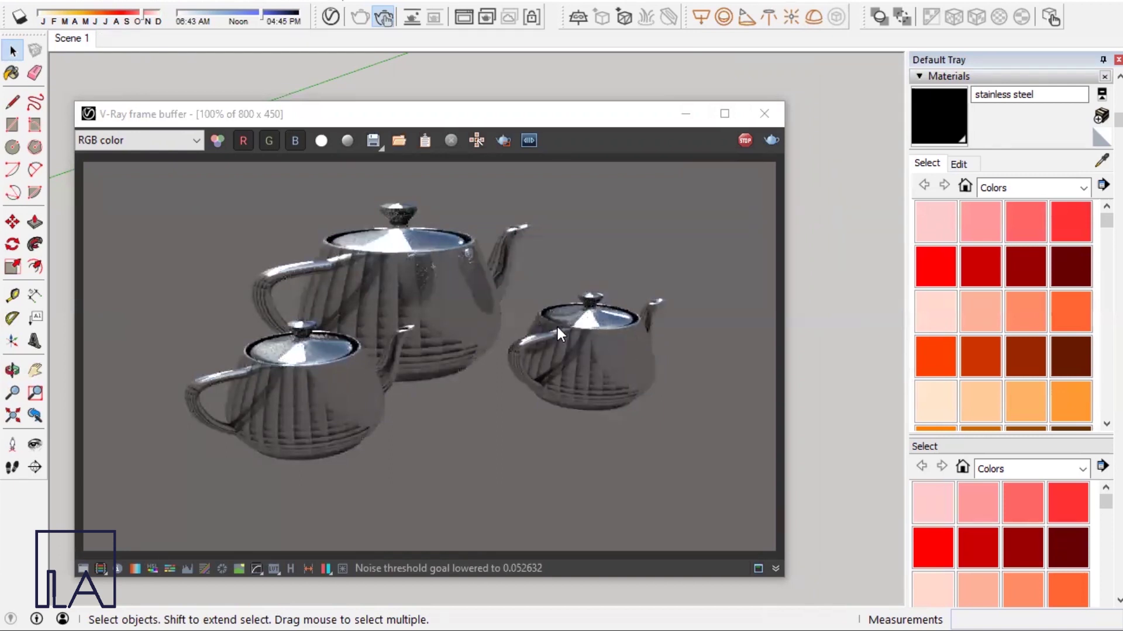
pyautogui.click(745, 141)
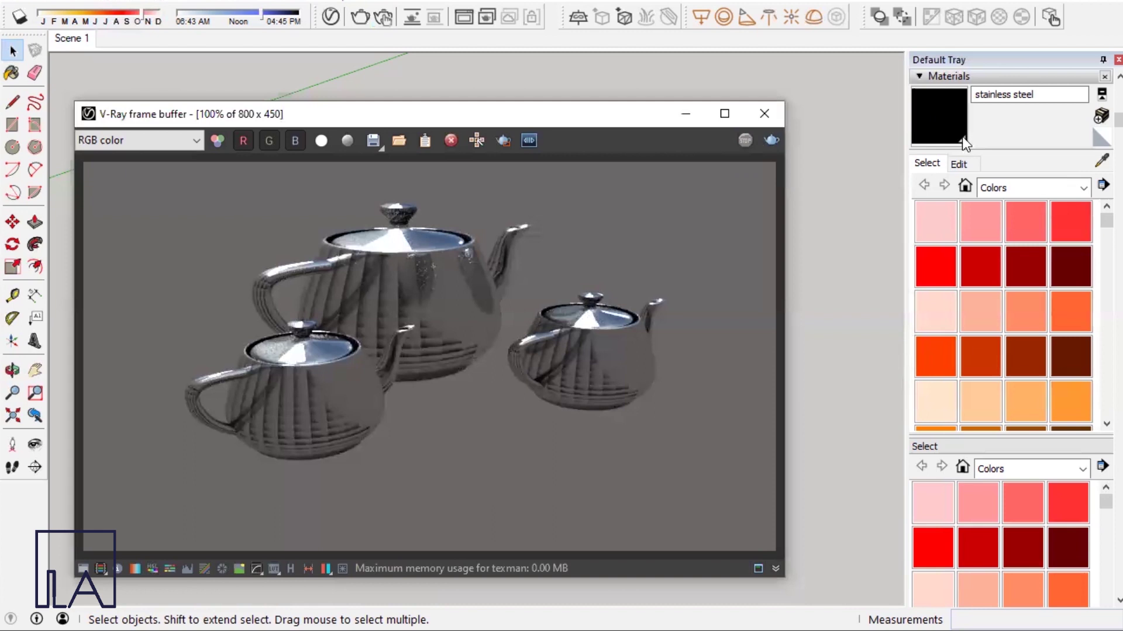
# Open the stainless steel material's color and texture settings for editing and restart the interactive render.
pyautogui.moveTo(951, 82); pyautogui.dragTo(941, 183)
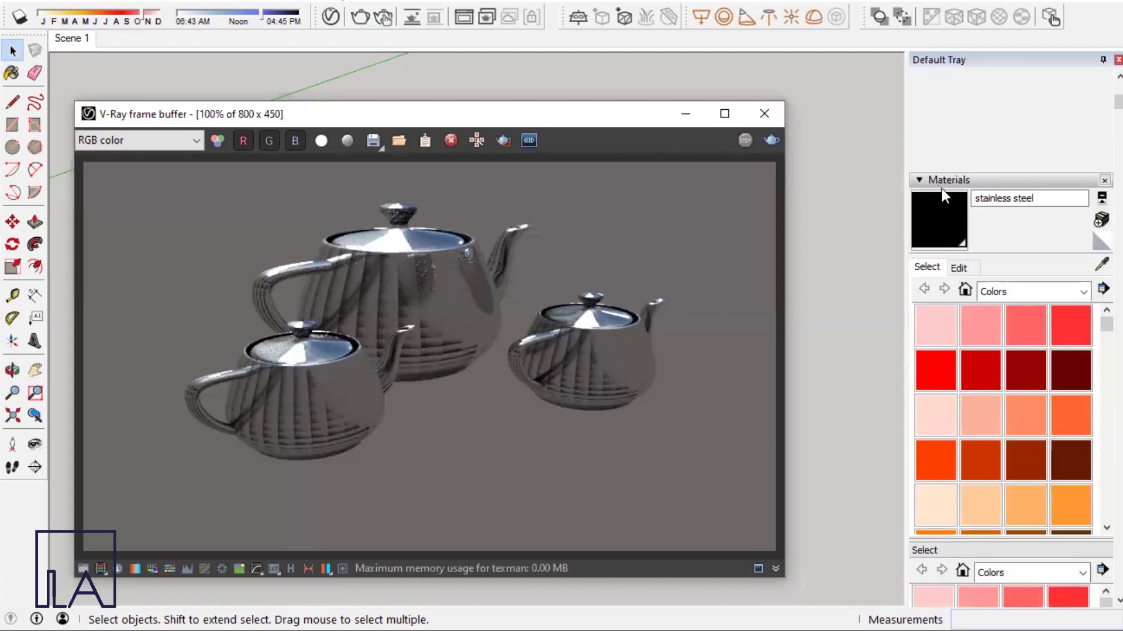
pyautogui.click(953, 266)
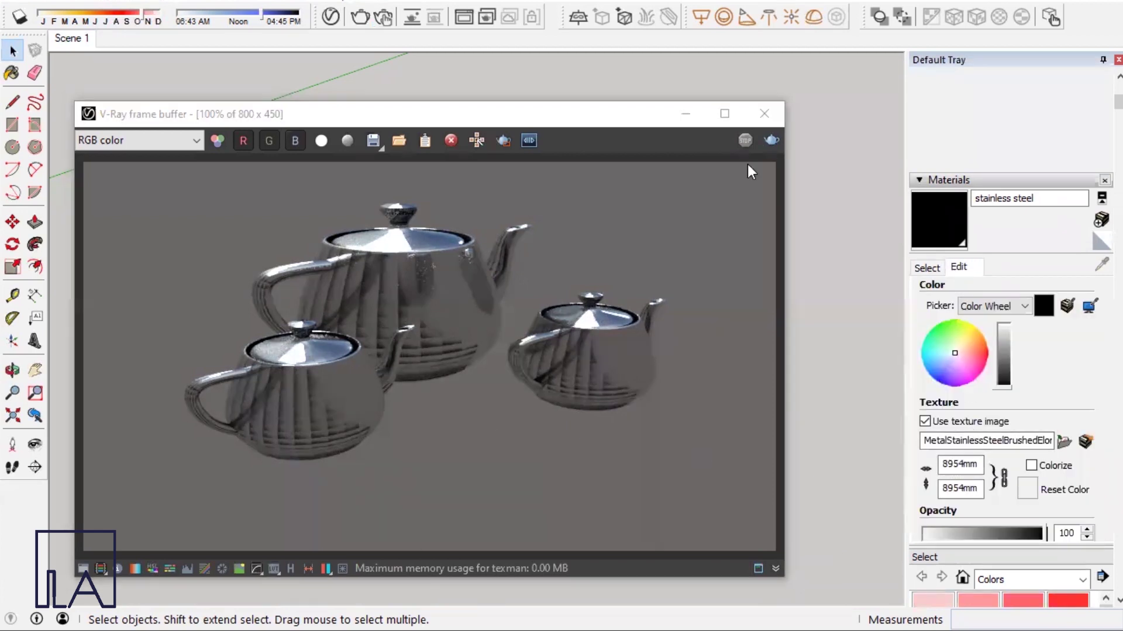
pyautogui.click(767, 140)
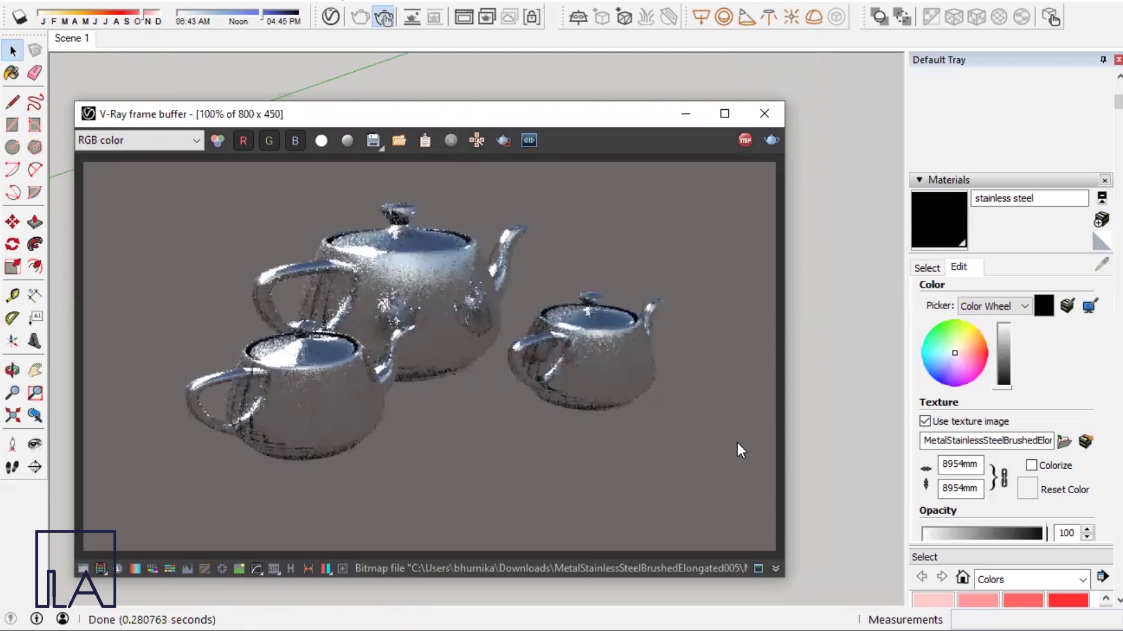
# Render the three teapots interactively from a closer, reframed camera view and stop the render.
pyautogui.scroll(3, 776, 417)
pyautogui.moveTo(776, 416)
pyautogui.mouseDown(button='middle')
pyautogui.moveTo(758, 401)
pyautogui.moveTo(847, 437)
pyautogui.mouseUp(button='middle')
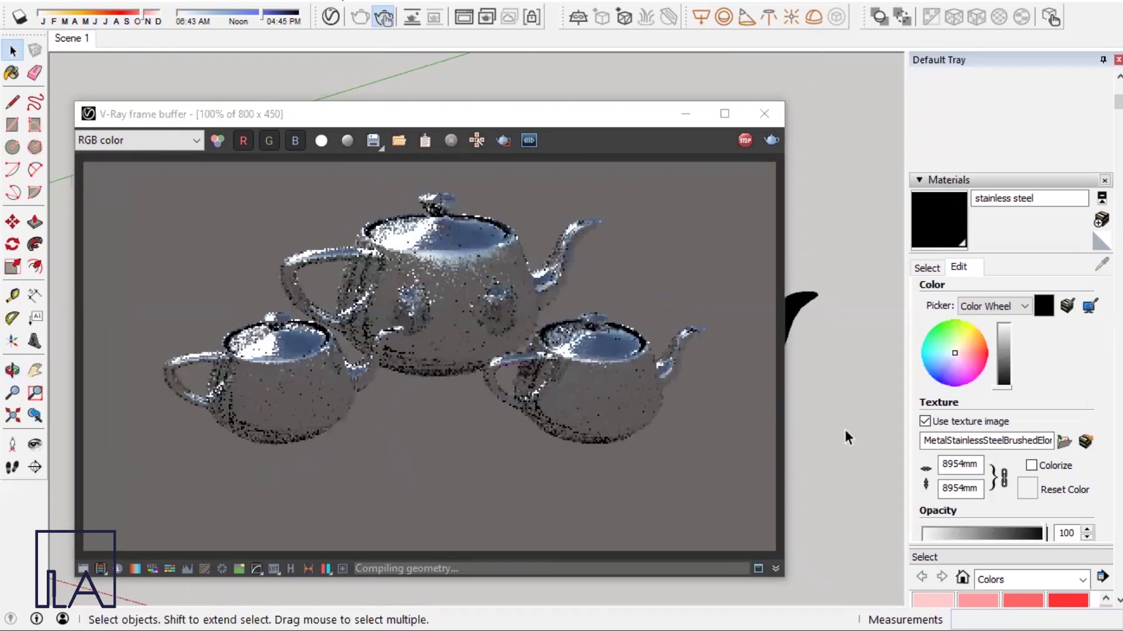
pyautogui.moveTo(485, 113); pyautogui.dragTo(489, 14)
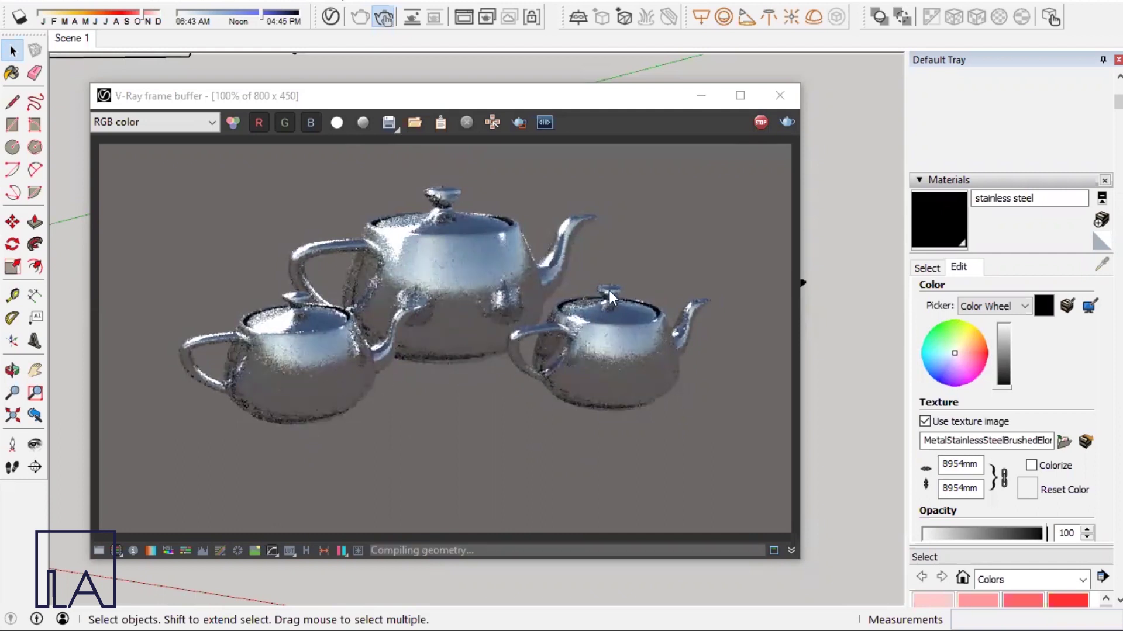
pyautogui.click(761, 122)
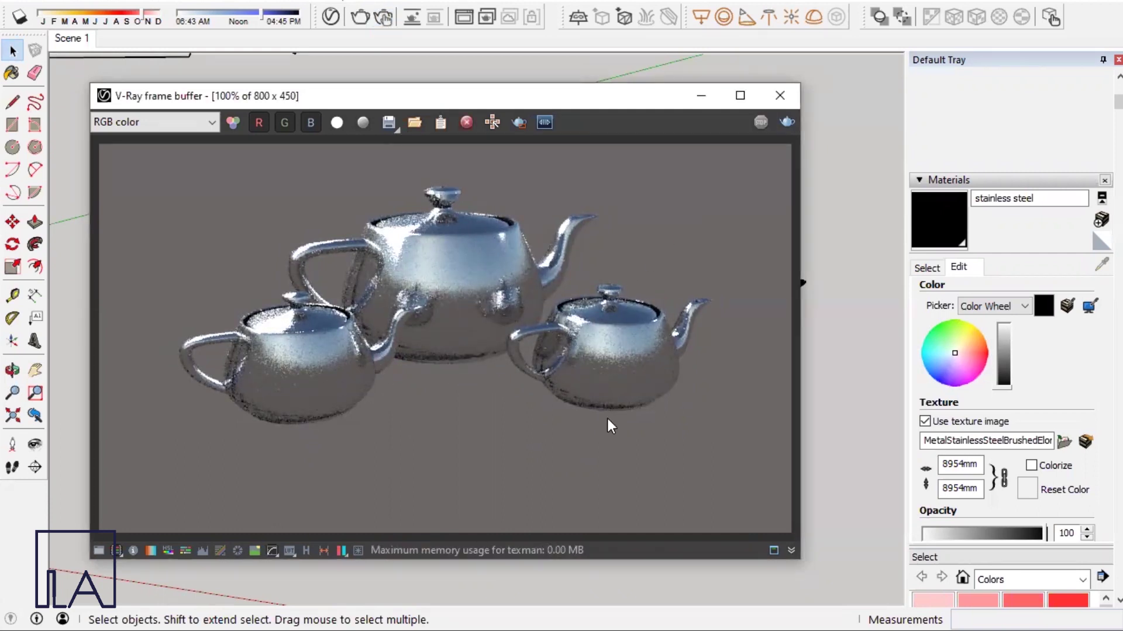